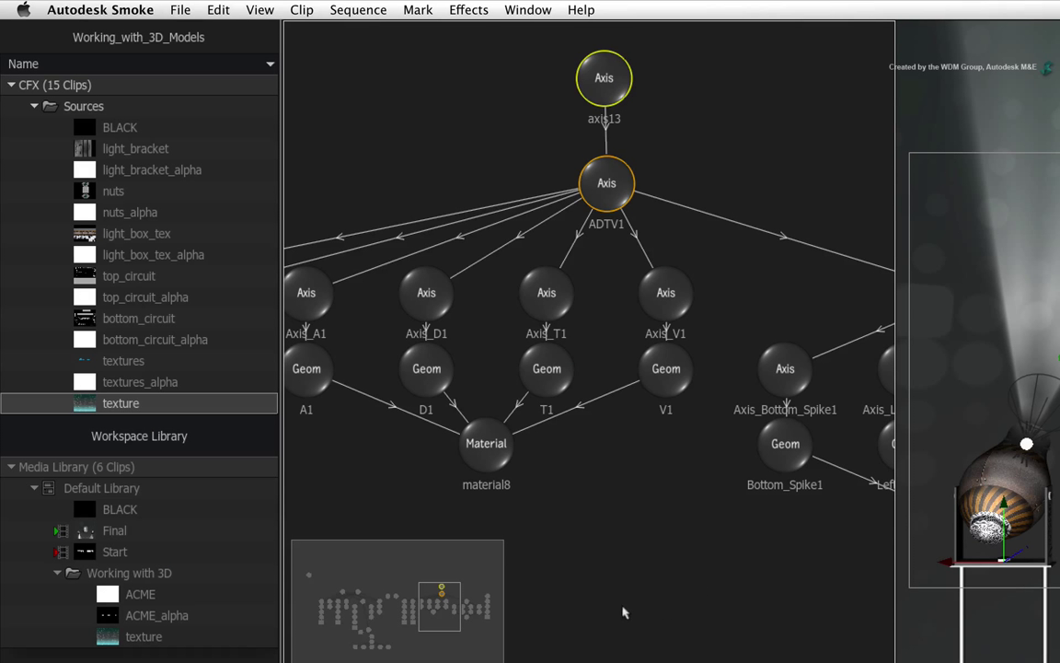
Step: Locate the spotlight's light_box_tex diffuse map in the Action schematic and extract its media into the ConnectFX schematic
drag(443, 607, 353, 620)
alt+double_click(742, 561)
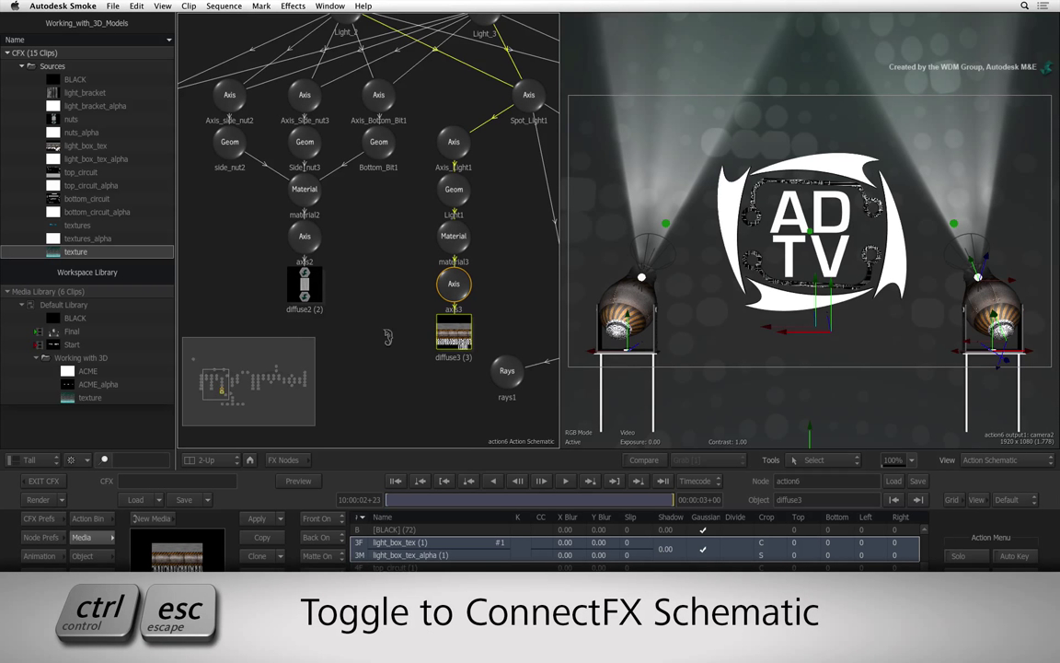
key(ctrl+Escape)
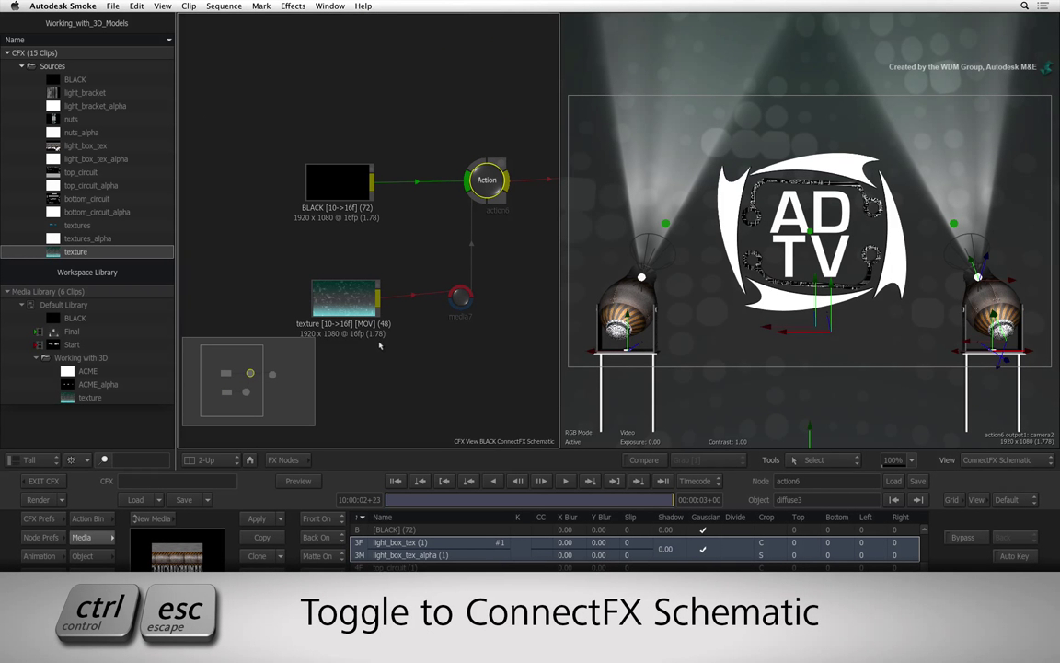
drag(224, 343, 250, 391)
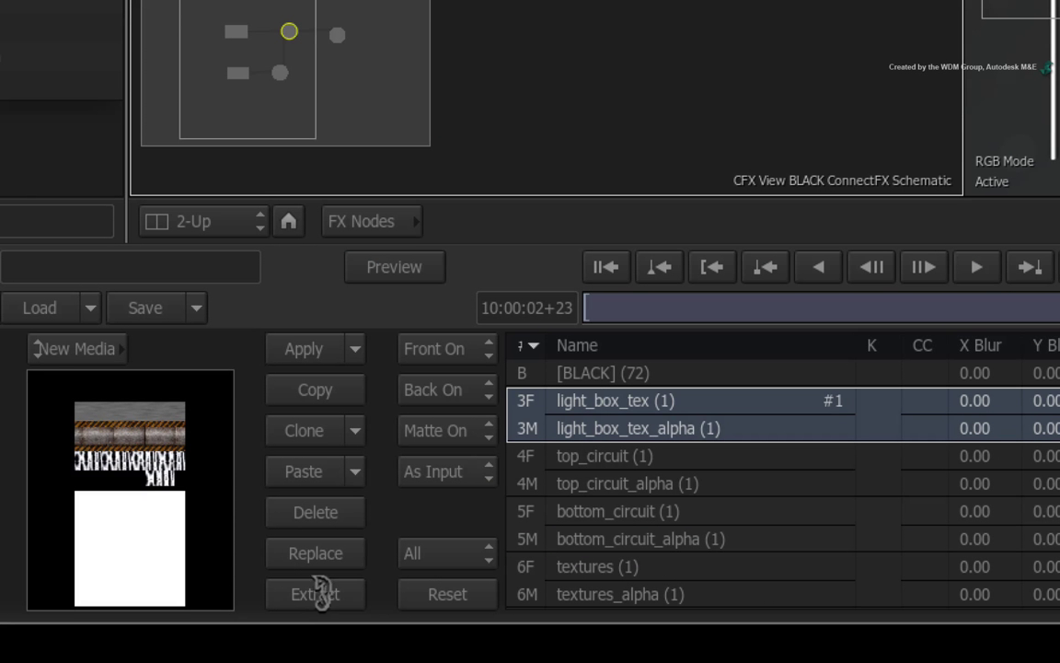
click(311, 596)
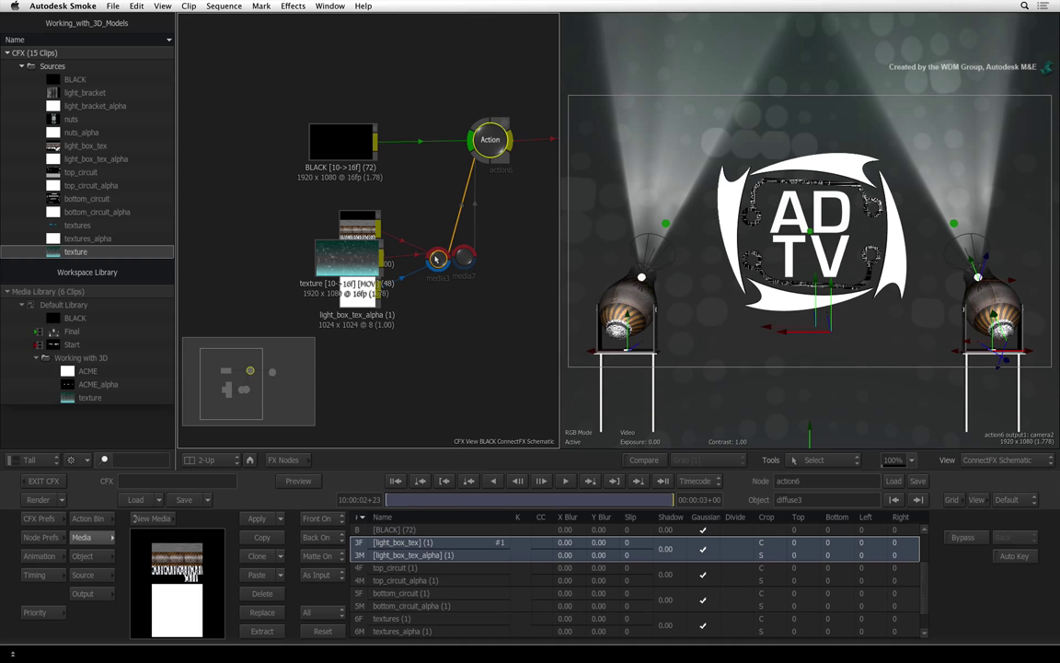
Step: Arrange the extracted light_box_tex and alpha clips with media3 above the BLACK clip, leaving space between the clips and media3
drag(438, 260, 440, 283)
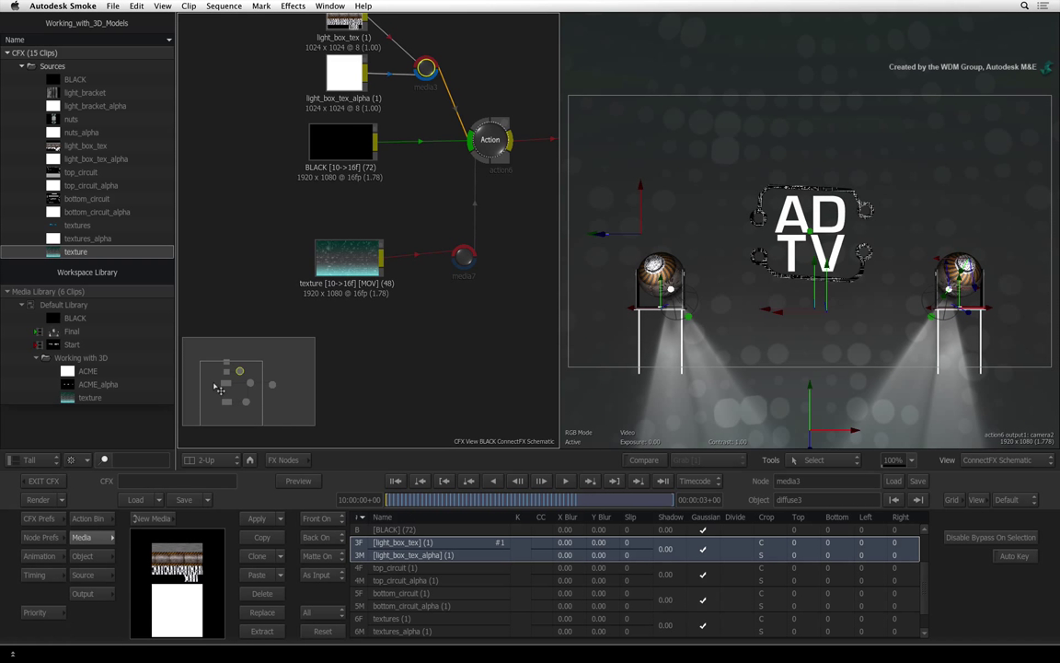
drag(214, 383, 213, 372)
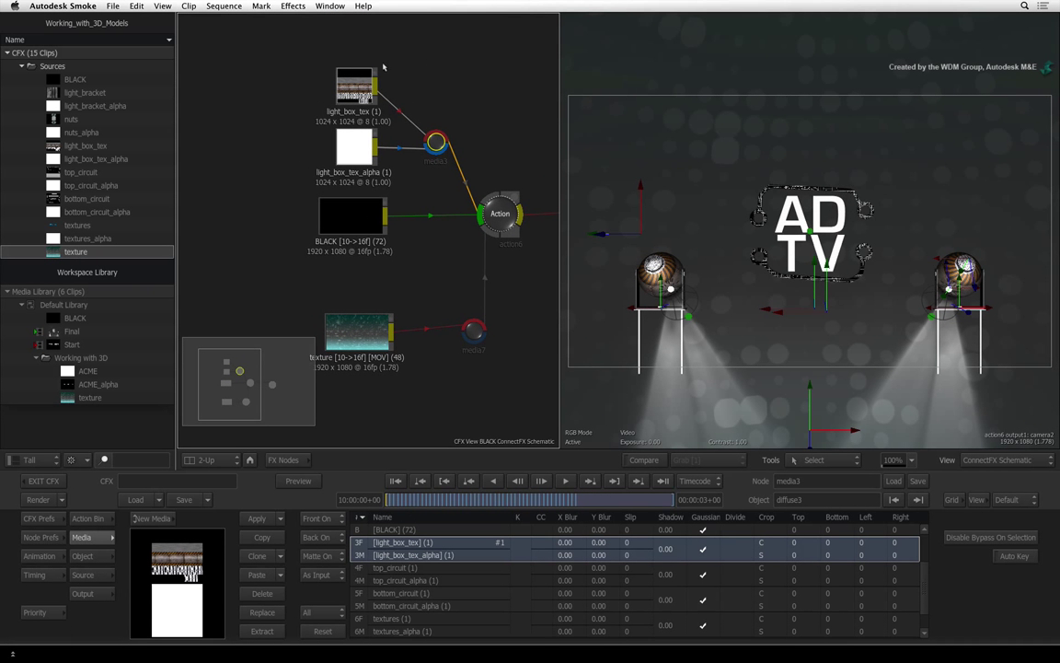
drag(361, 75, 267, 76)
click(348, 150)
Step: Insert a Paint node between the light_box_tex clip and the media3 node, spacing the nodes out clearly
click(281, 459)
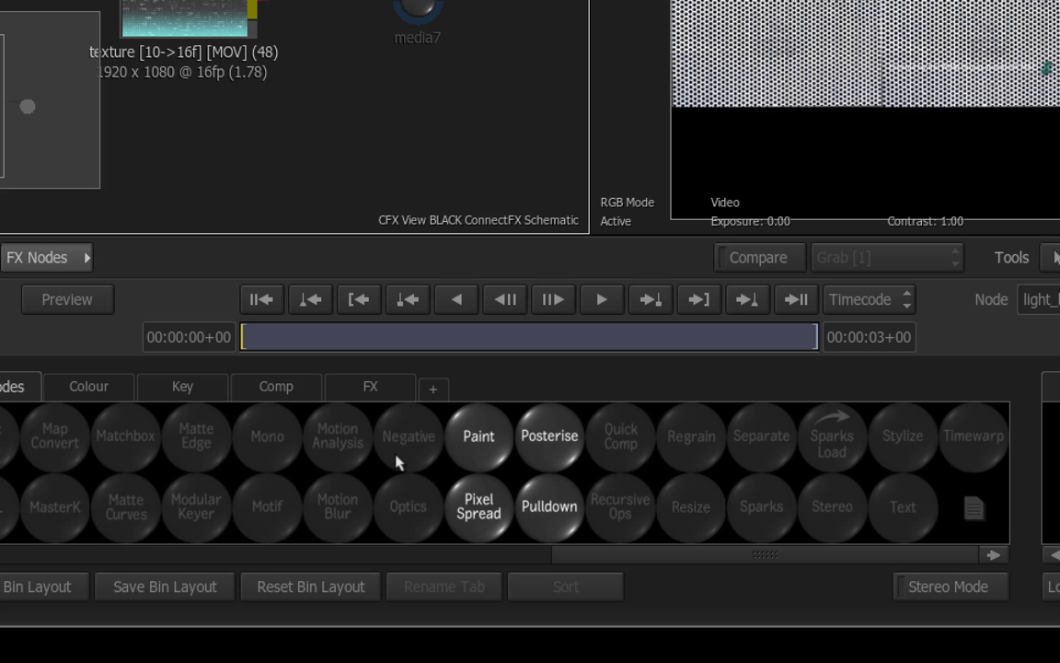
click(480, 435)
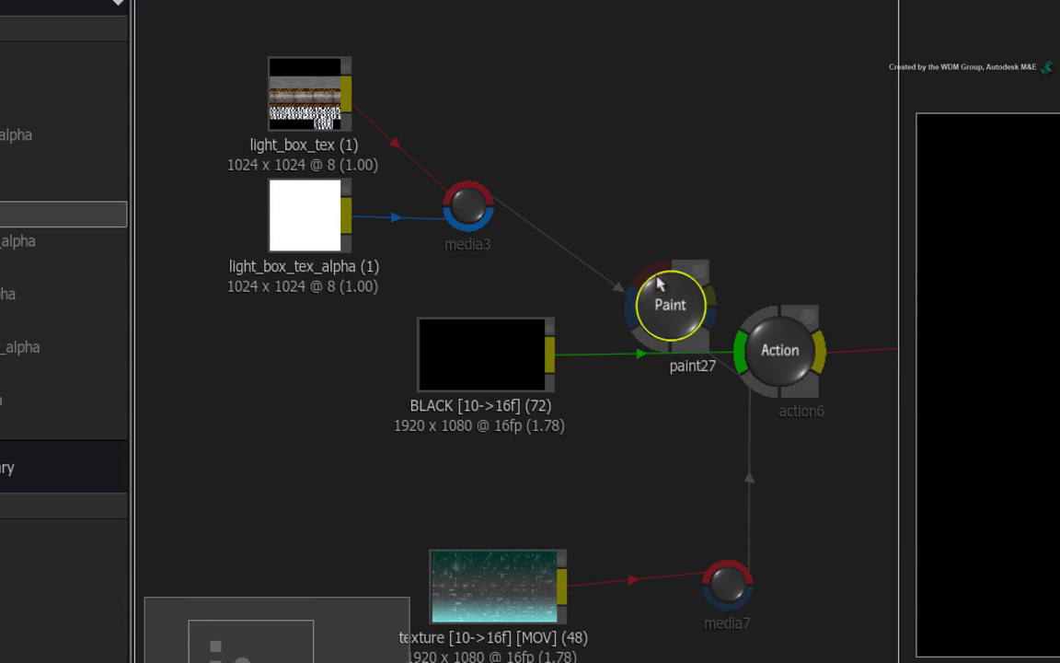
drag(401, 125, 403, 127)
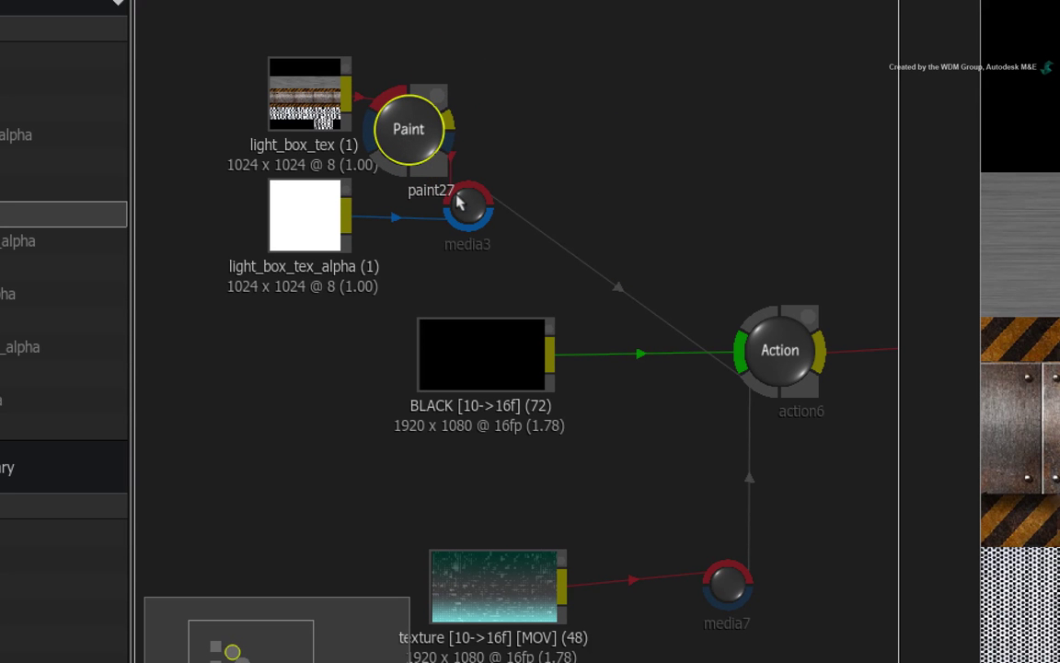
drag(462, 199, 689, 190)
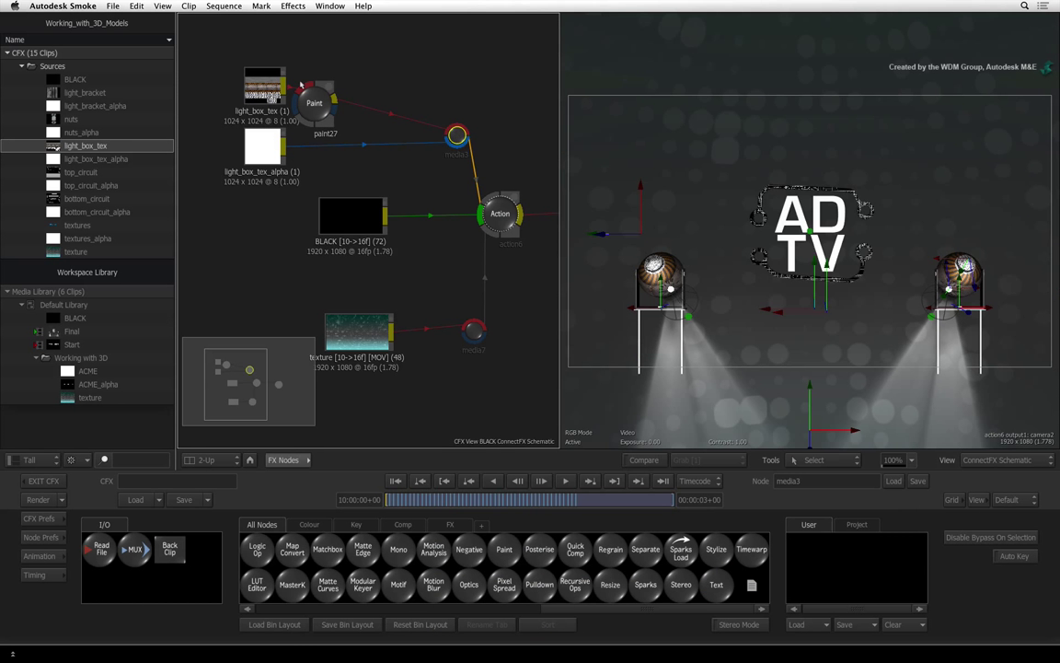
drag(307, 100, 324, 92)
Step: Set the Paint node to RecurClone mode with brush size 20 and constant pressure
double_click(329, 93)
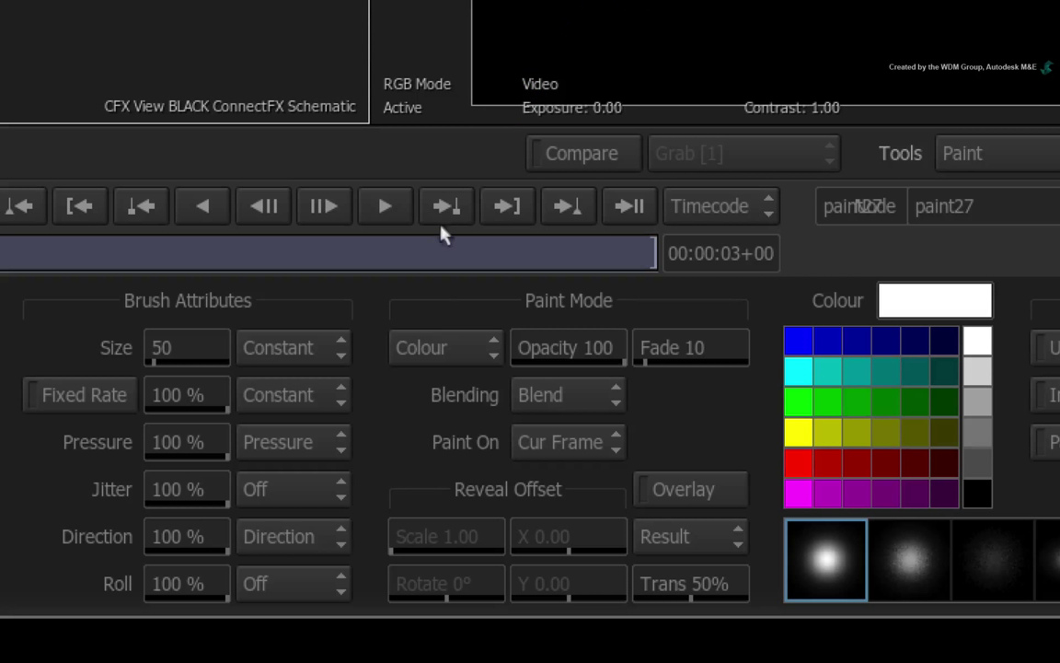
click(433, 347)
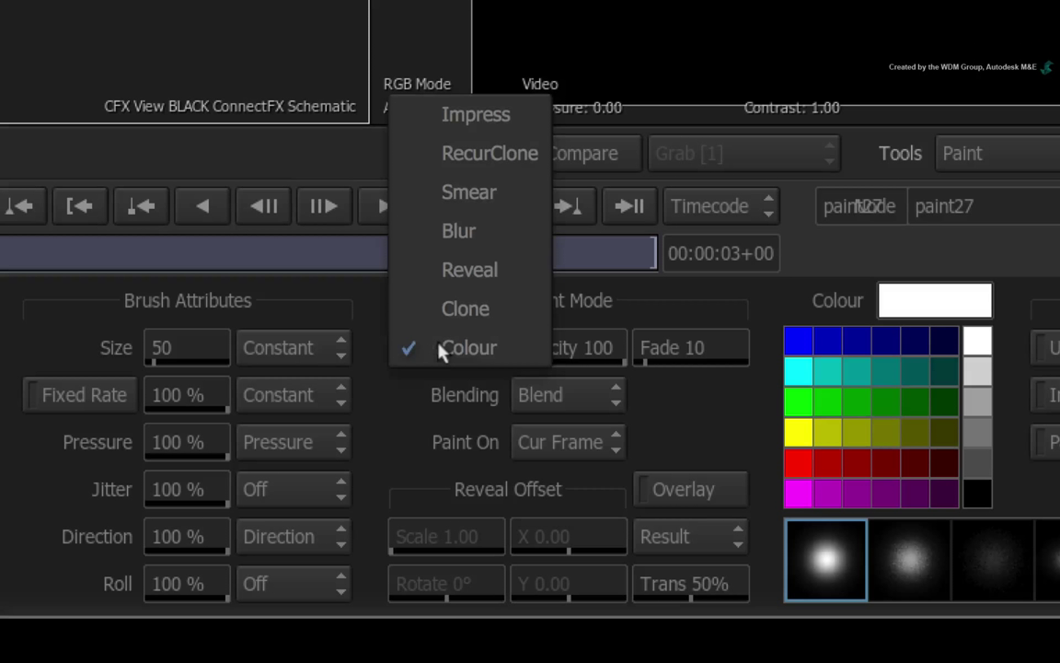
click(508, 153)
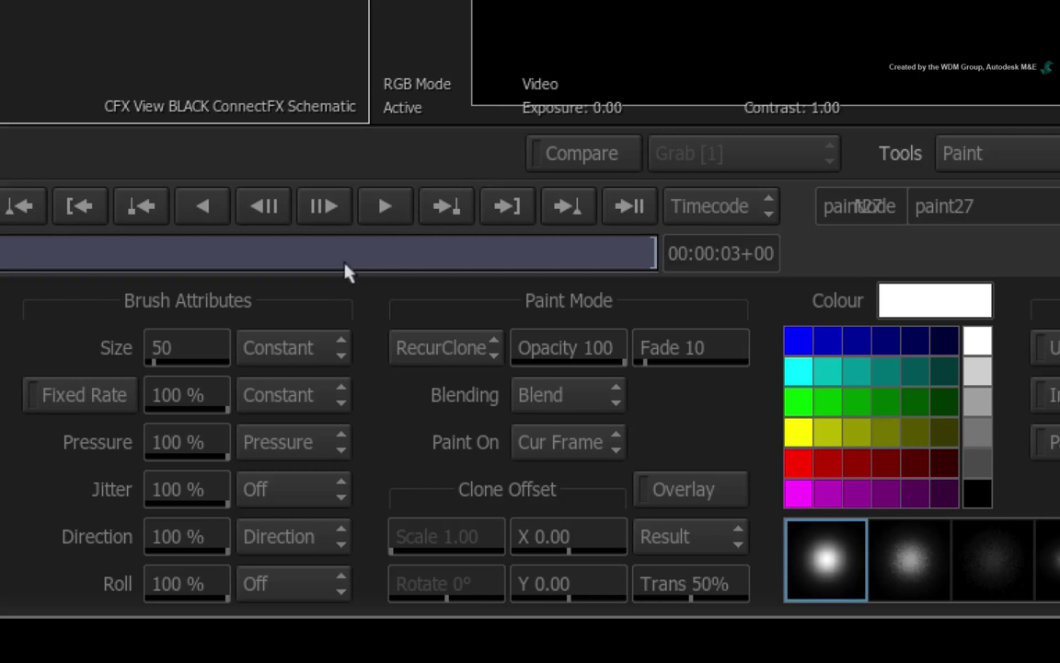
click(195, 347)
text(20)
key(Return)
click(299, 441)
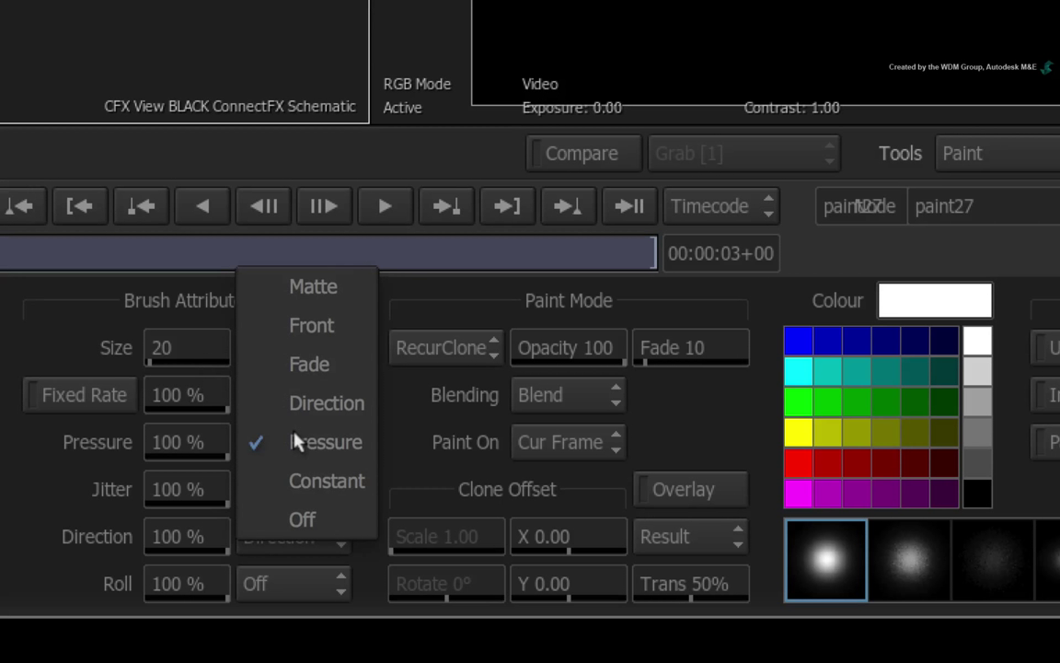
click(346, 476)
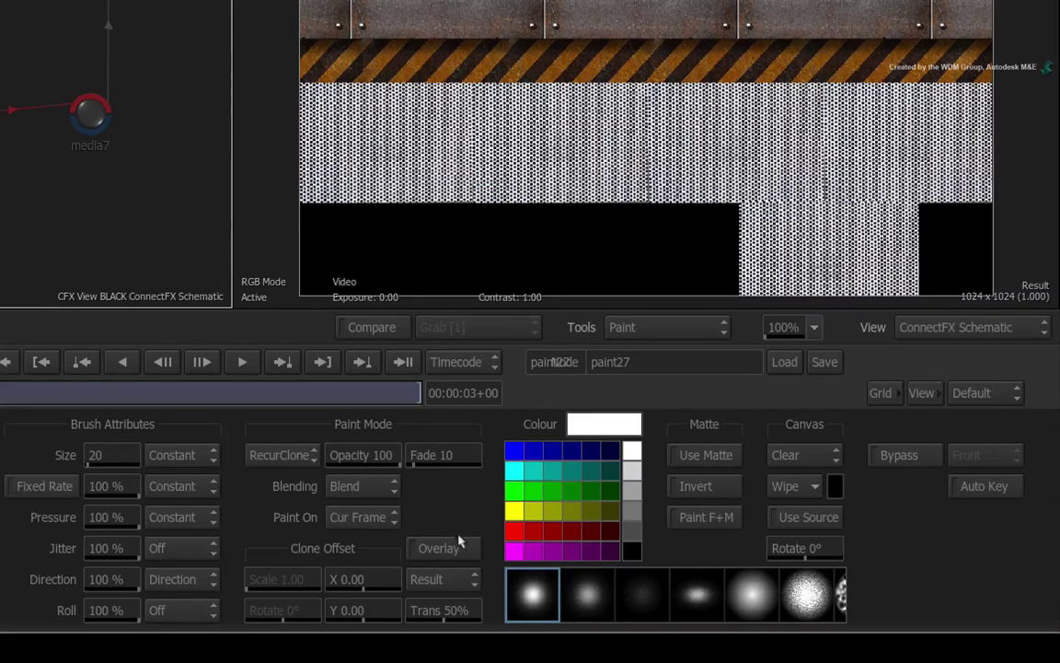
Step: Set the clone offset X to 35 with the help of the overlay, and turn the overlay off
click(459, 544)
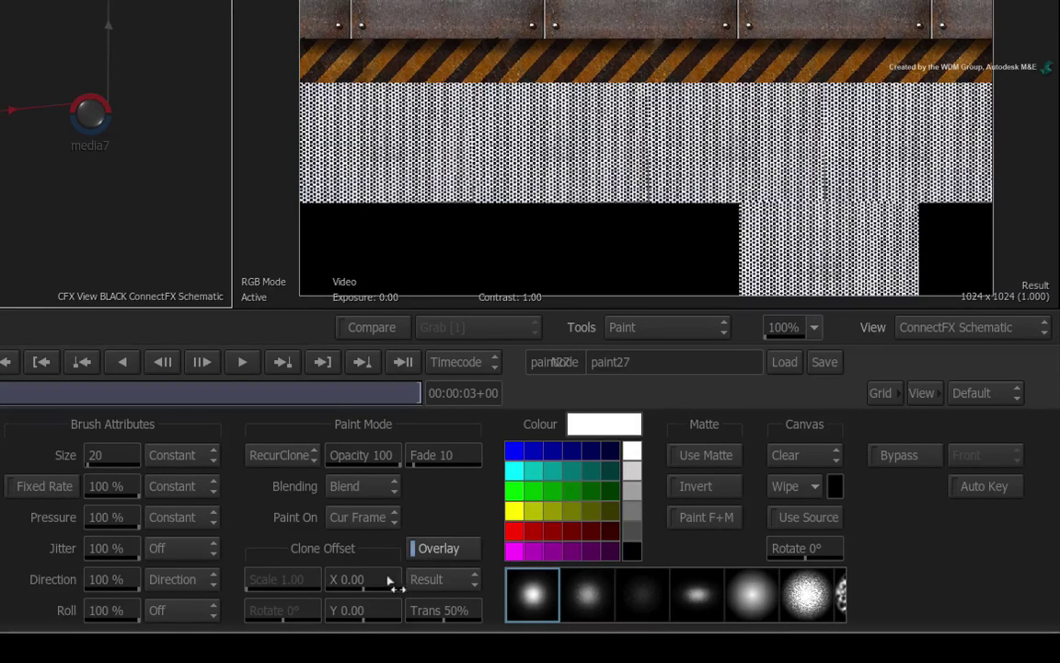
drag(348, 579, 428, 578)
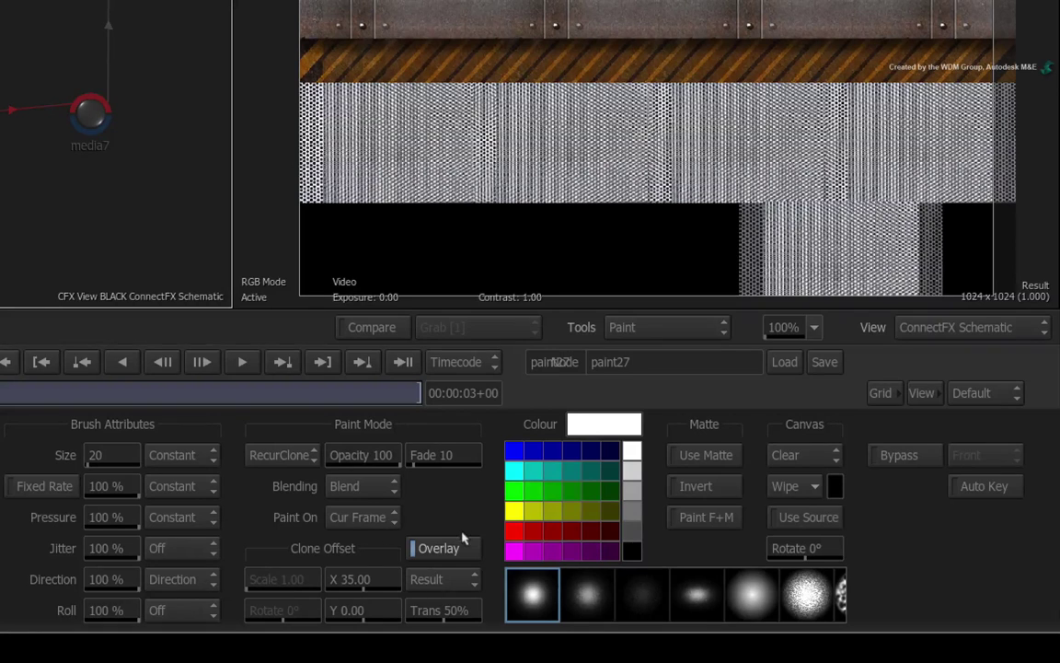
click(463, 547)
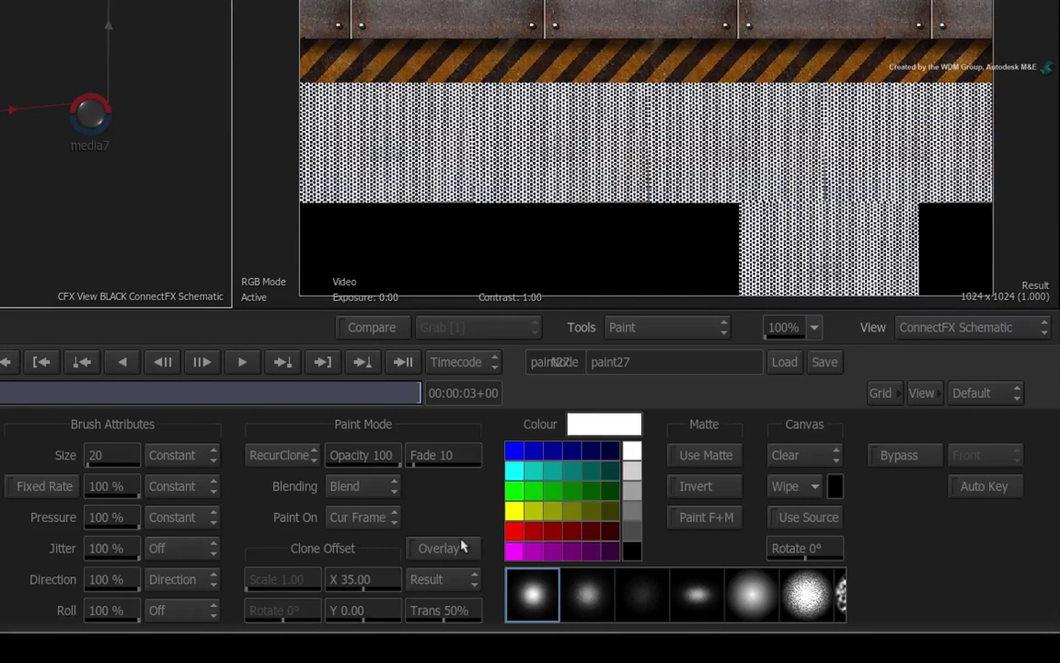
click(463, 547)
click(463, 547)
Step: Enlarge the viewer and clone the rivets along the lower edge of the three full metal panels
key(grave)
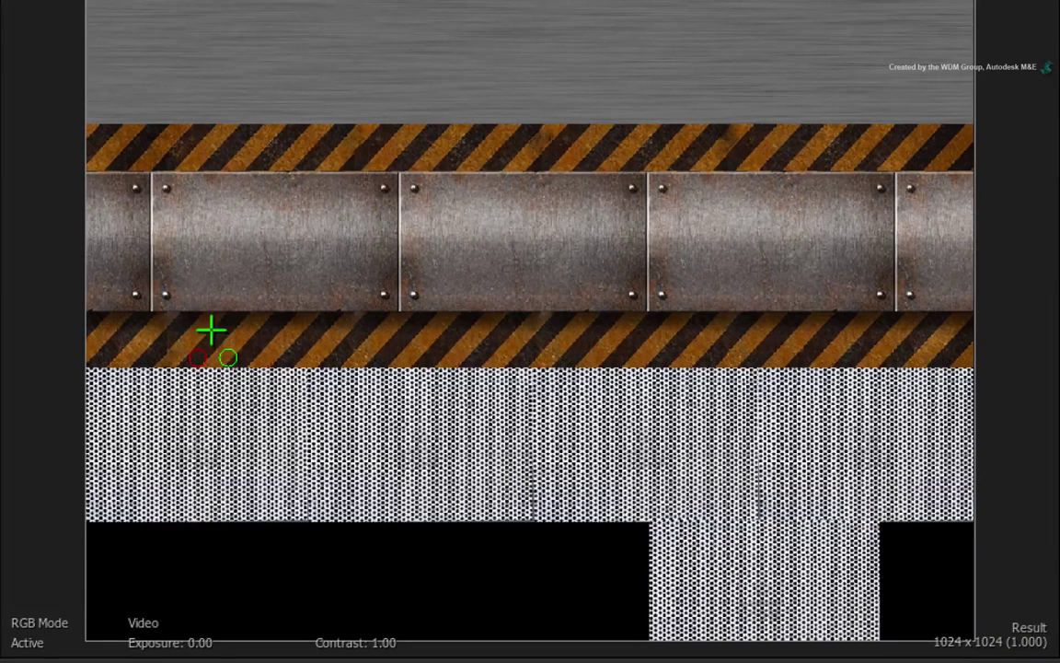
drag(195, 293, 345, 290)
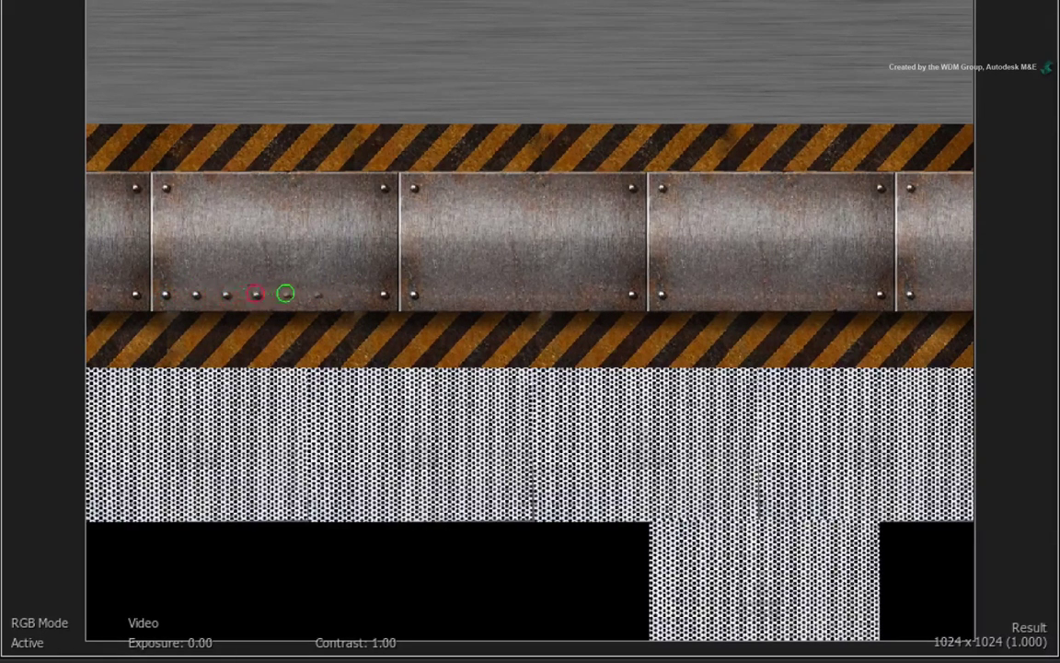
drag(340, 297, 361, 296)
drag(443, 292, 622, 294)
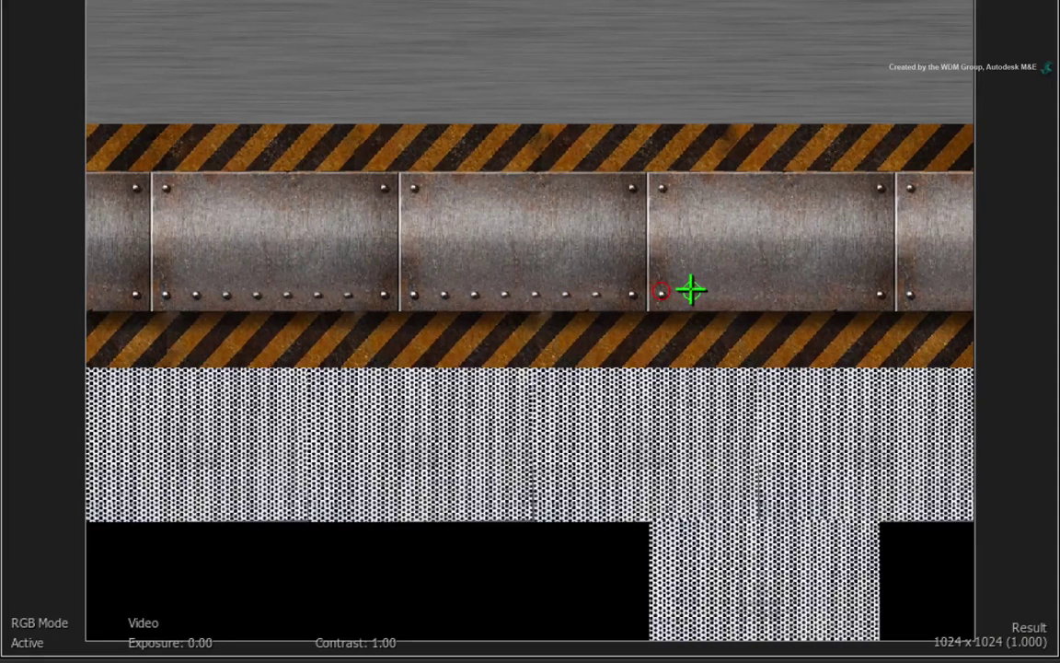
drag(691, 291, 844, 292)
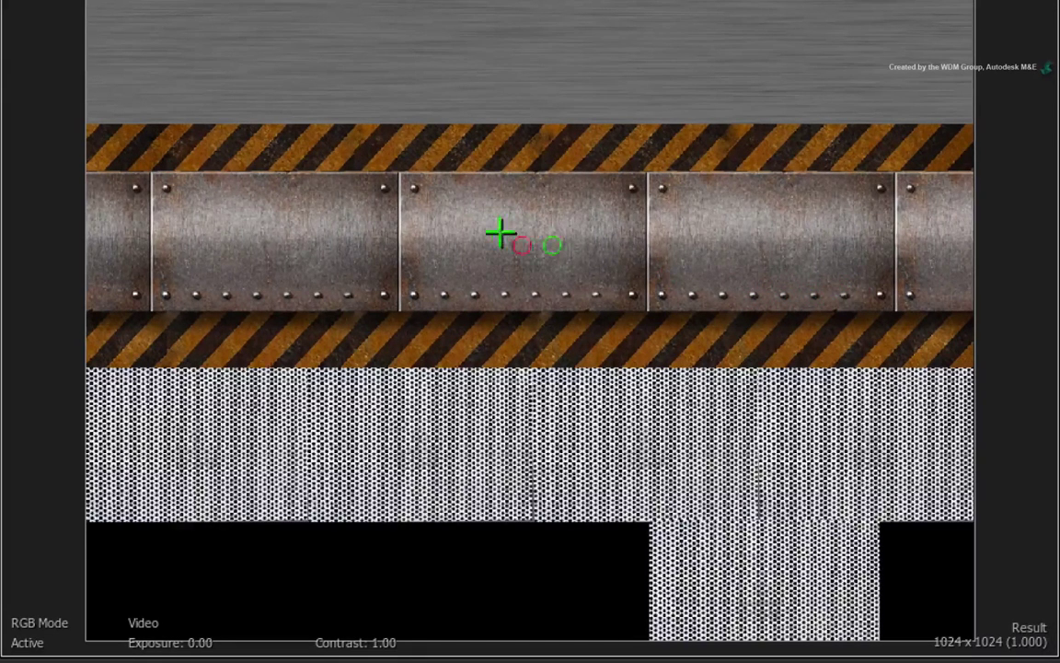
Step: Clone the rivets along the upper edge of the three full metal panels
drag(192, 187, 361, 189)
drag(445, 186, 617, 188)
drag(691, 189, 798, 187)
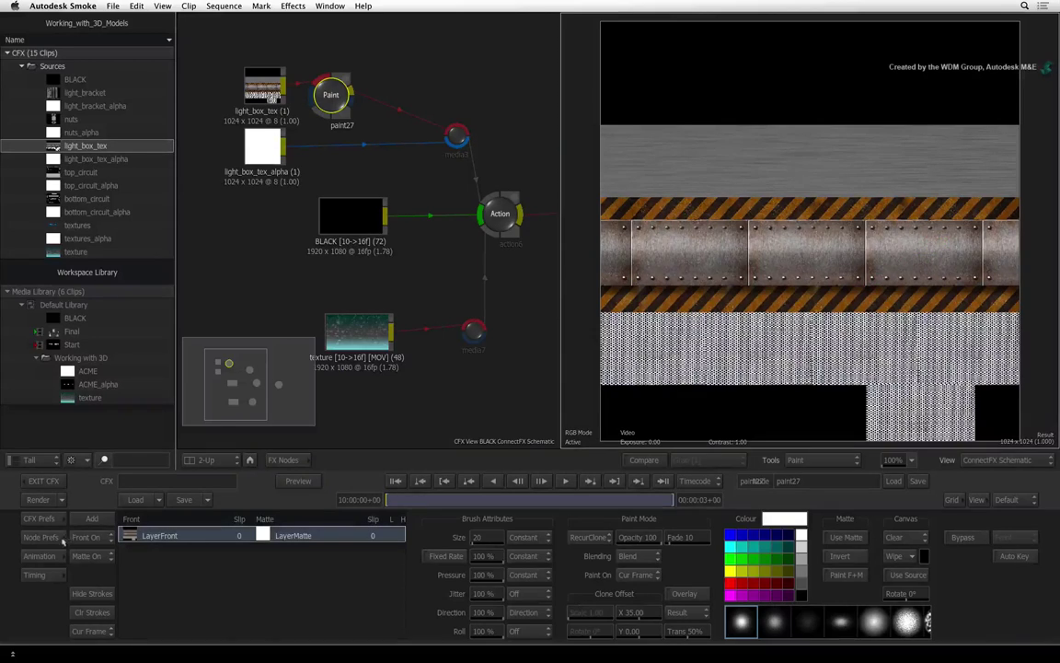
Step: Activate display filtering in the Paint node's preferences
click(54, 539)
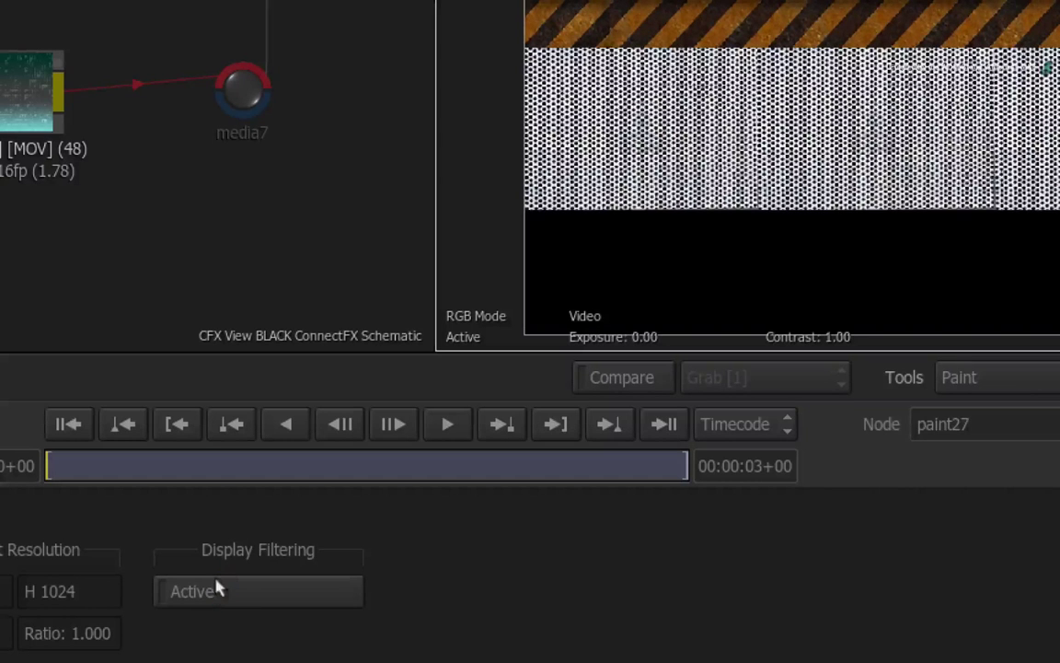
click(218, 589)
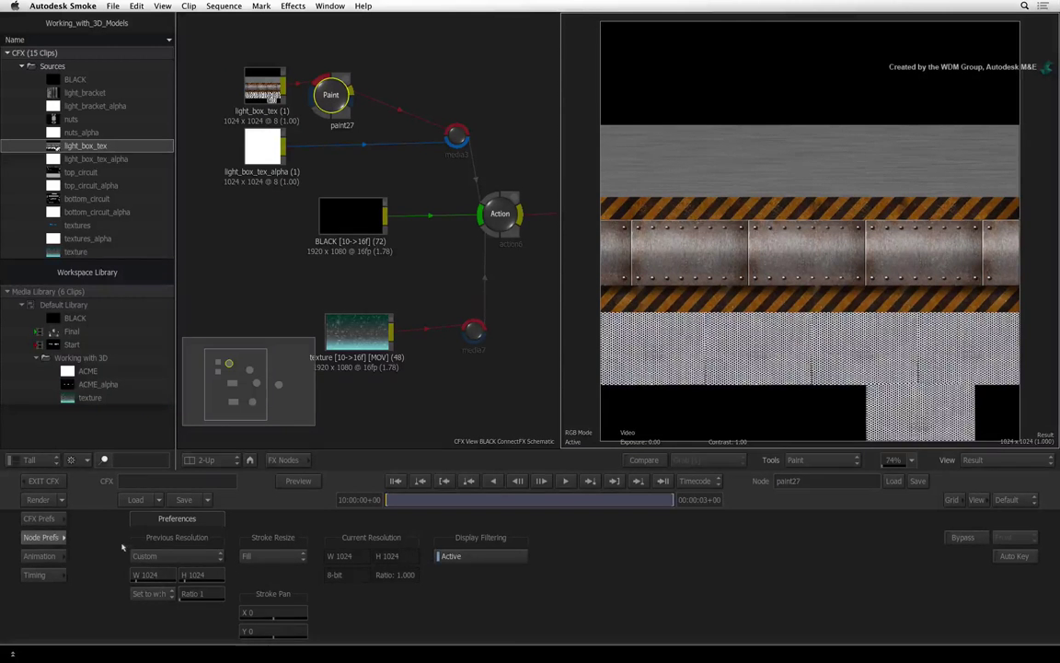
click(54, 538)
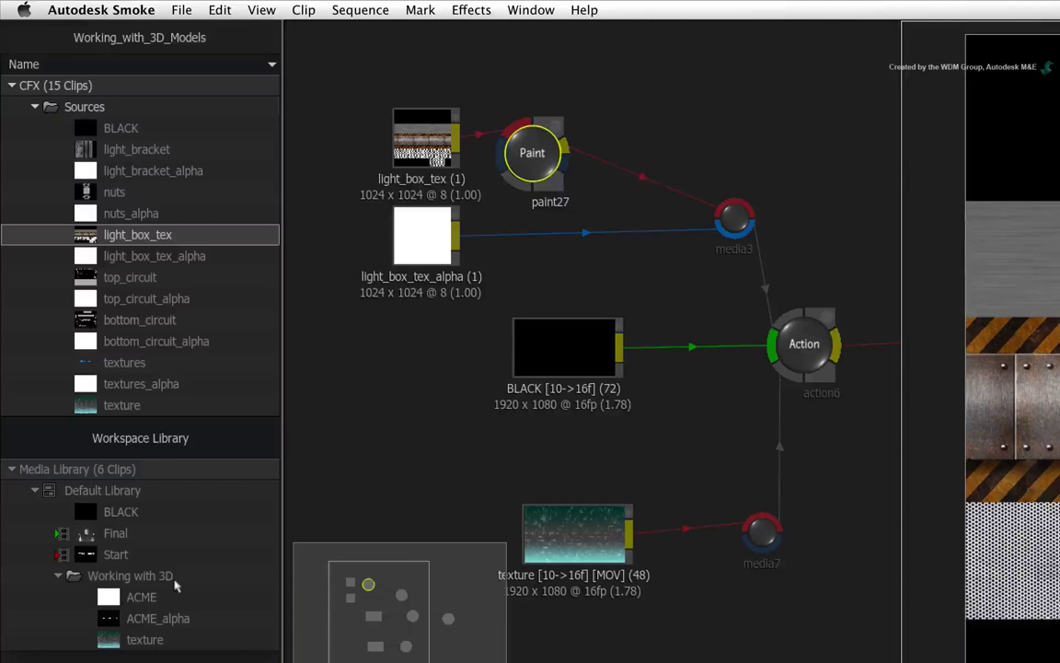
Step: Add the ACME and ACME_alpha clips from the Working with 3D folder to the schematic
click(144, 597)
shift+click(144, 617)
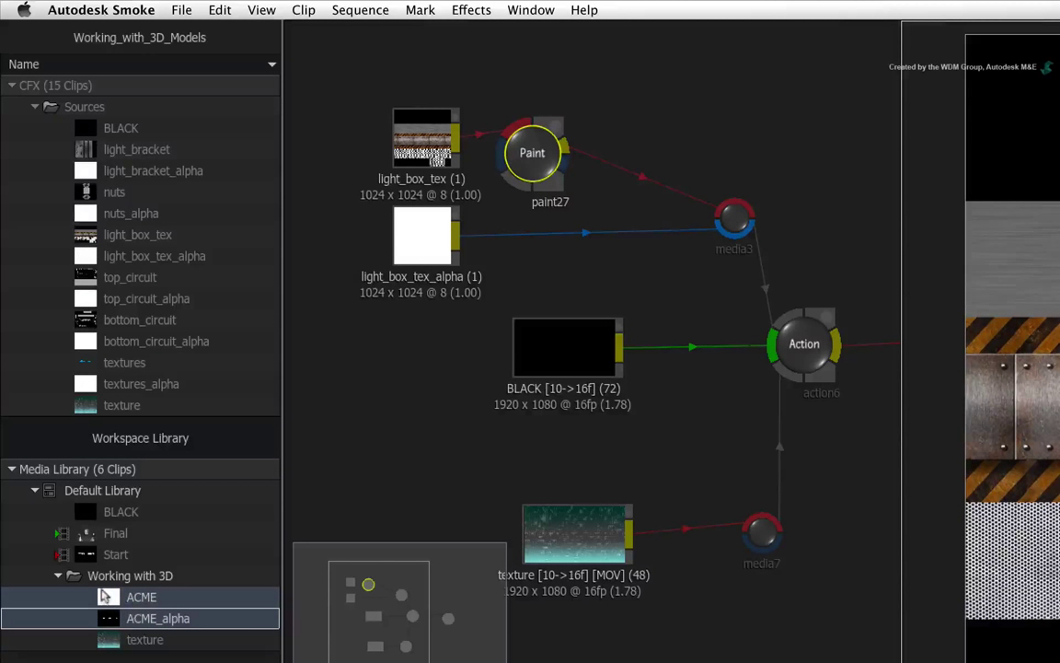
drag(104, 596, 402, 350)
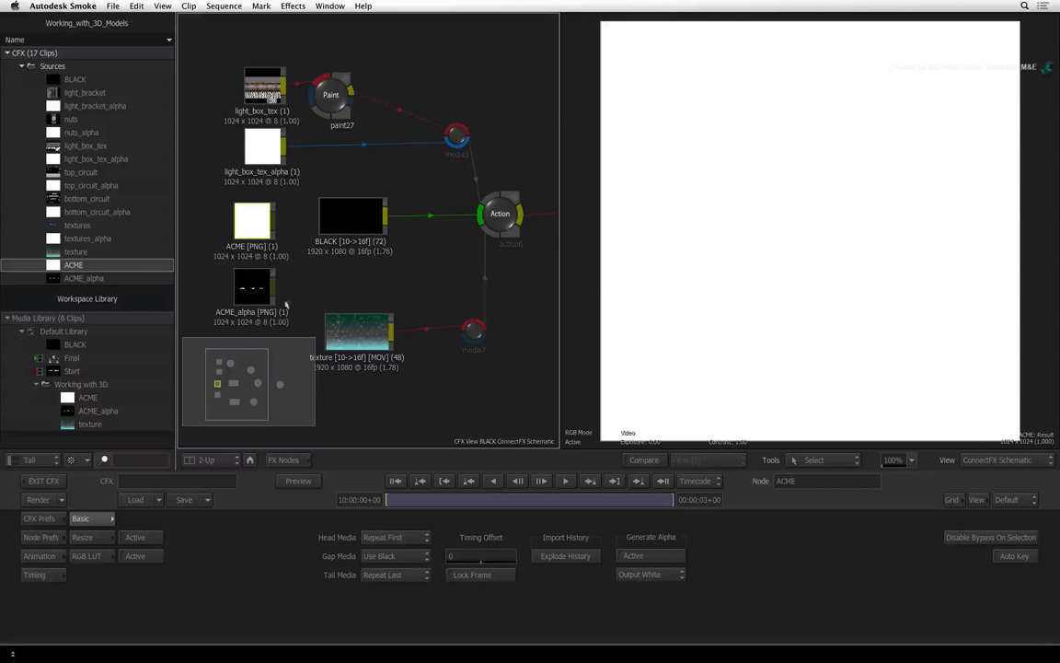
Step: Add a Blend & Comp node to the schematic between the Paint and Action nodes
click(281, 459)
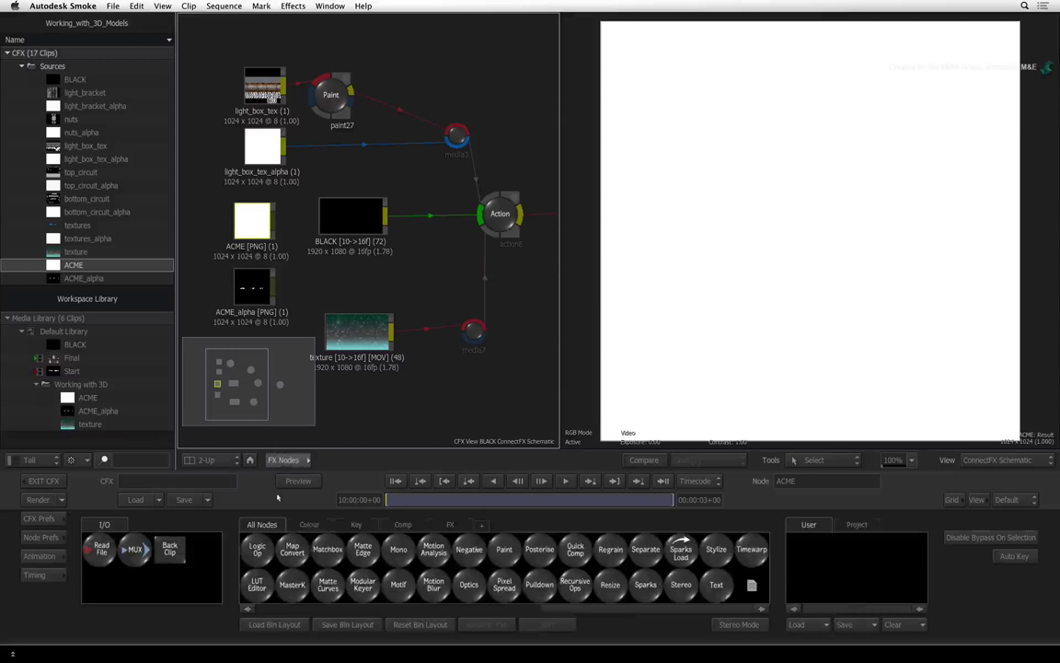
key(b)
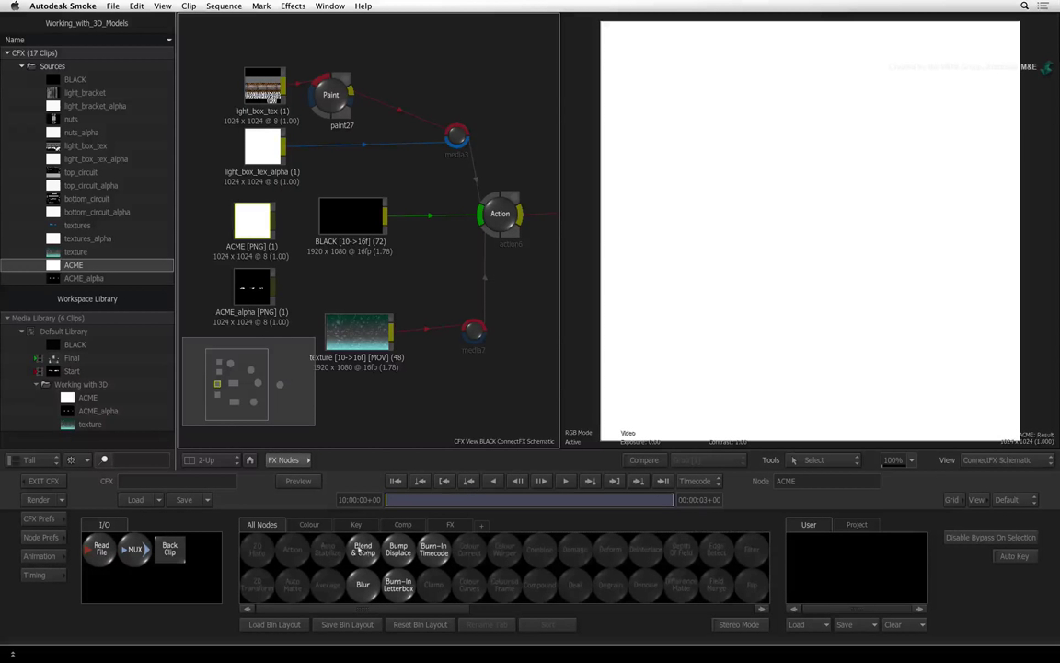
drag(368, 551, 407, 171)
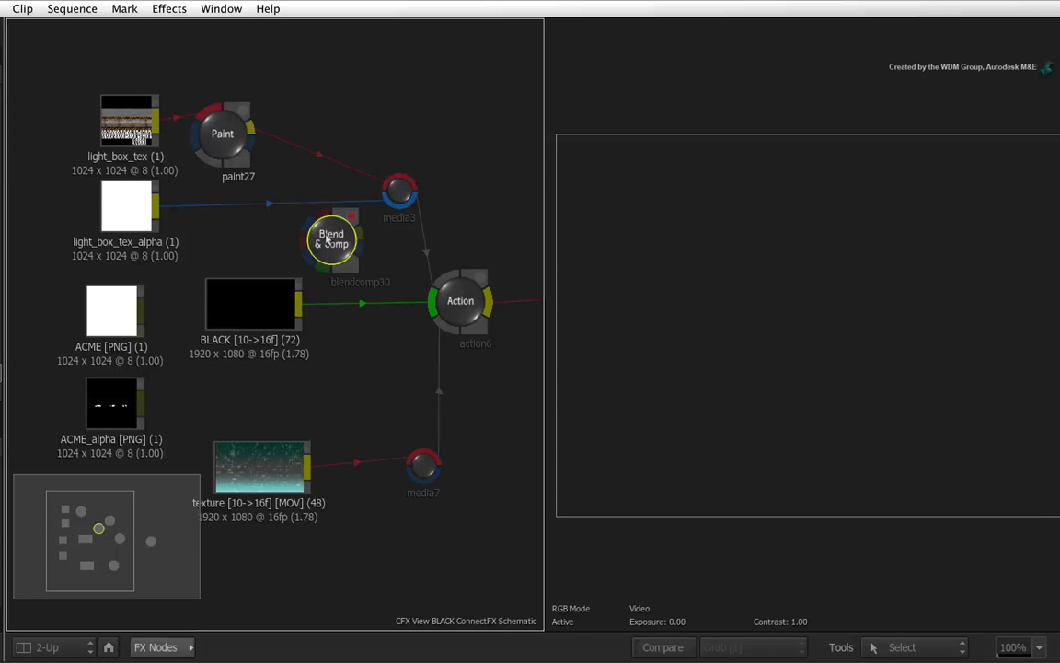
Step: Connect ACME, ACME_alpha as the matte, and the Paint output to the Blend & Comp node, moving the BLACK clip out of the way
drag(141, 299, 299, 235)
drag(144, 395, 277, 216)
drag(276, 295, 333, 359)
click(332, 236)
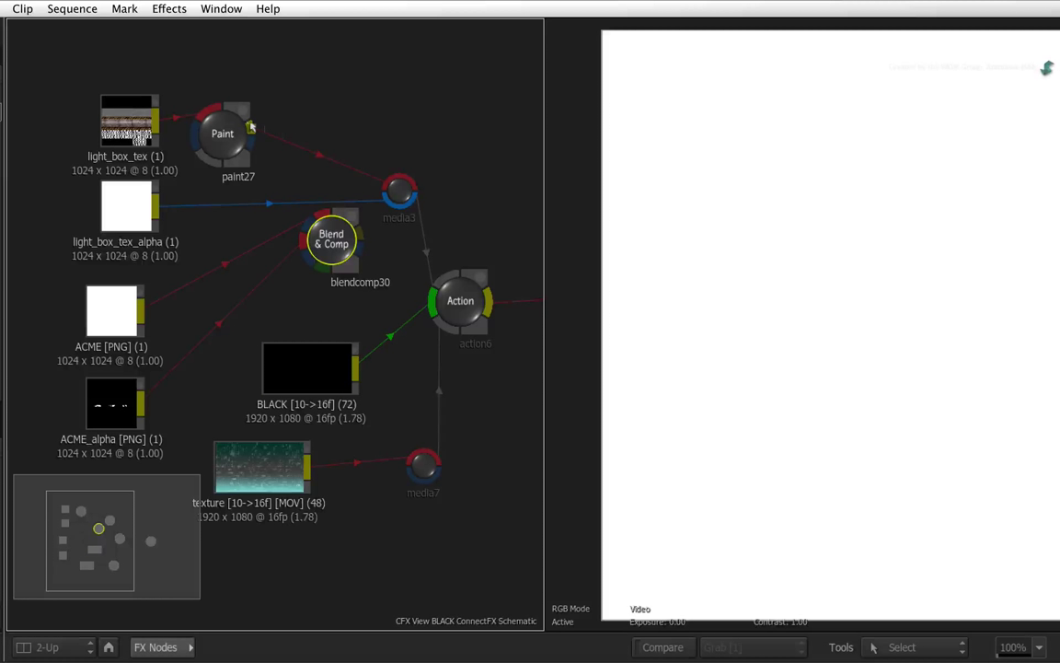
mouse_move(249, 125)
mouse_down()
mouse_move(293, 167)
mouse_move(307, 211)
mouse_move(300, 238)
mouse_move(339, 255)
mouse_up()
drag(150, 400, 327, 247)
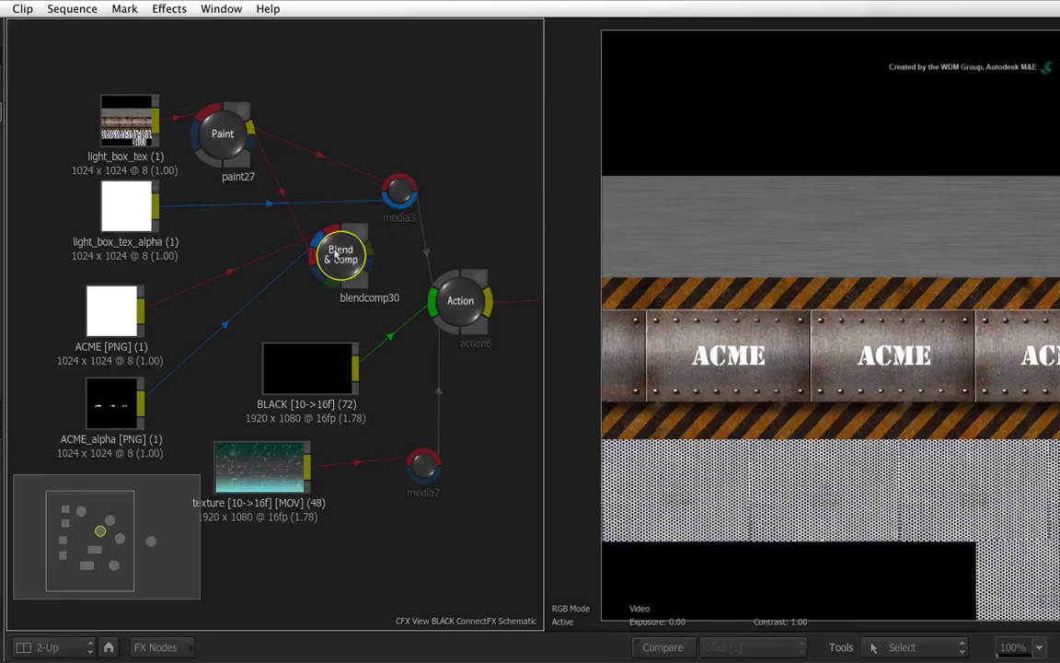
Step: Set the Blend & Comp node's blend mode to Subtract and Input 1 transparency to 70.5%
double_click(339, 256)
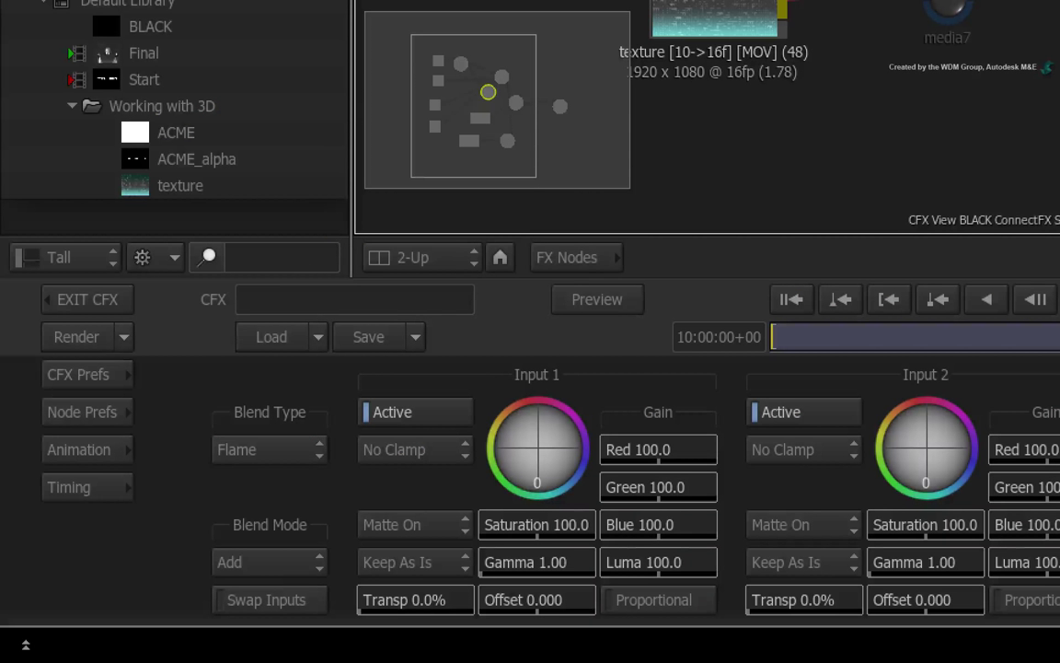
click(272, 561)
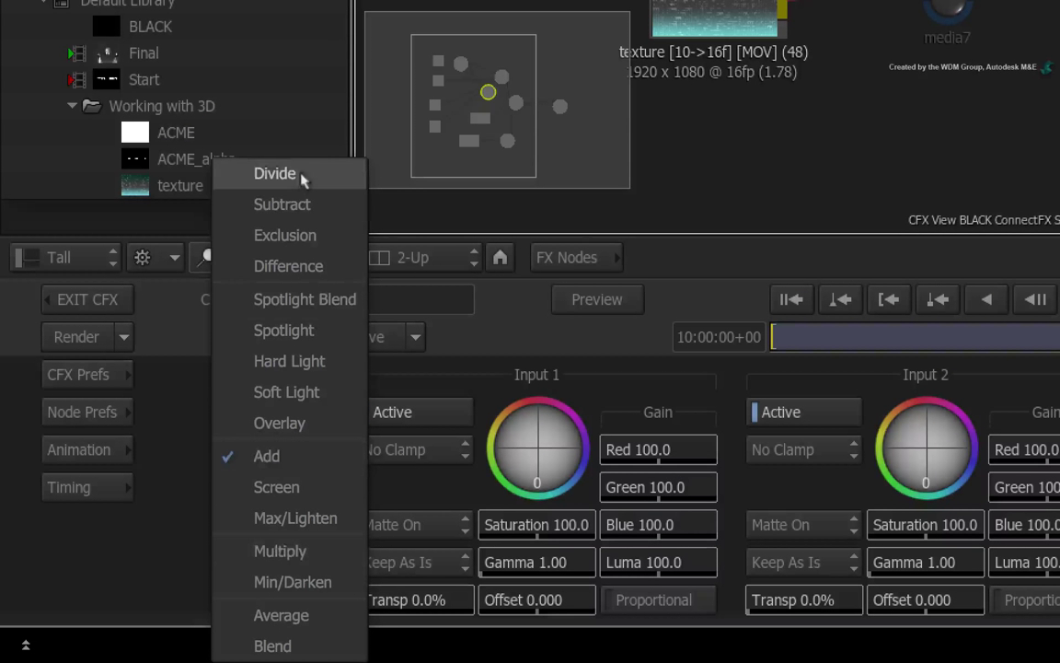
click(293, 203)
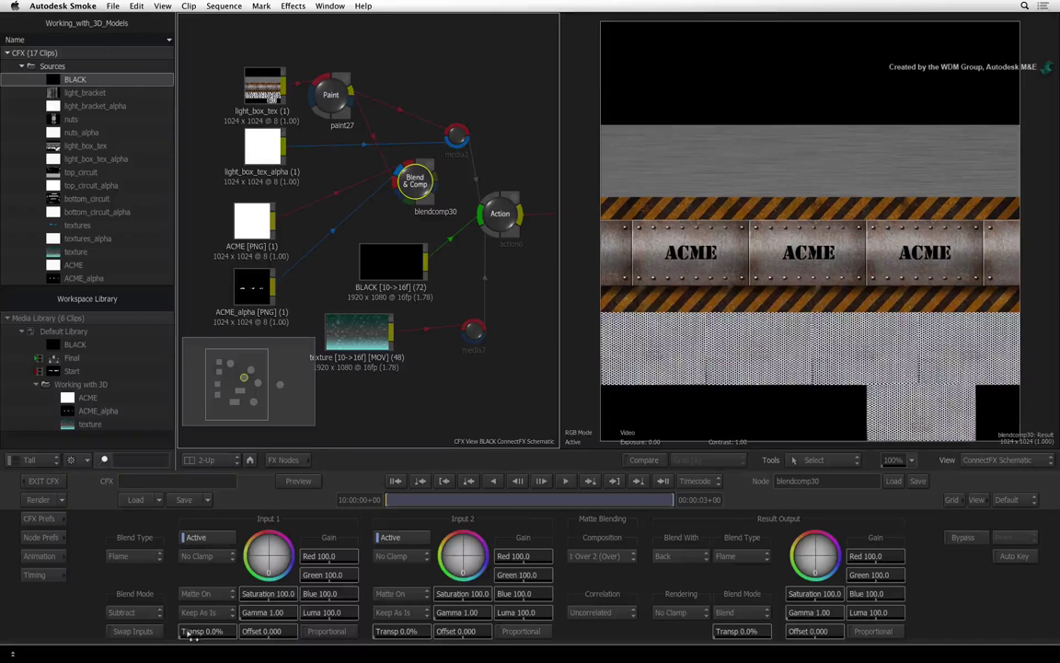
drag(385, 600, 1059, 535)
drag(831, 596, 956, 586)
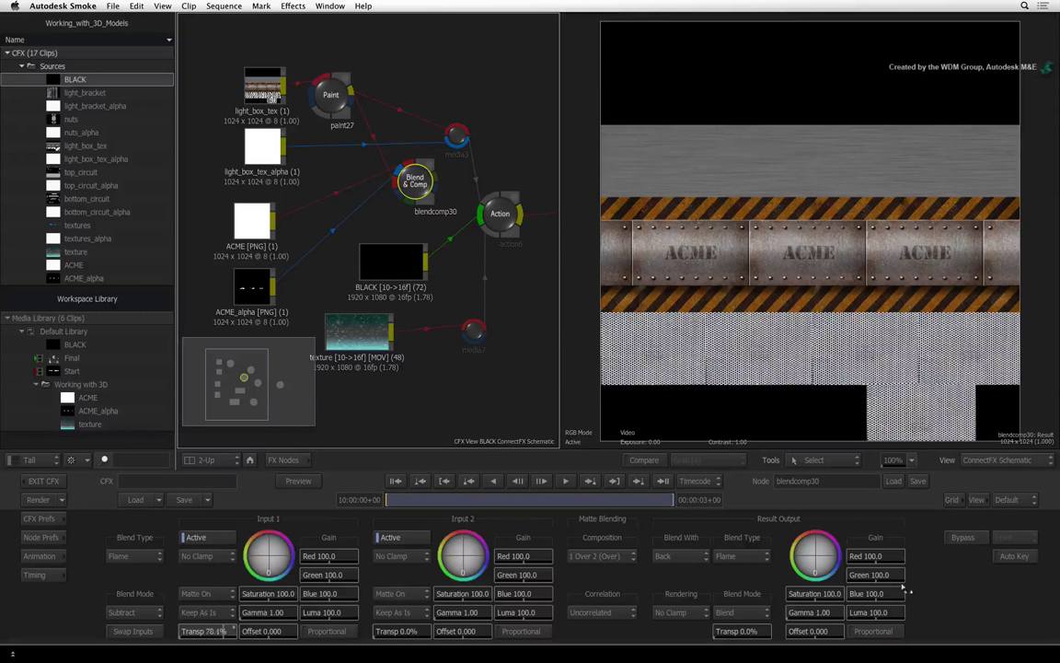
drag(875, 592, 845, 593)
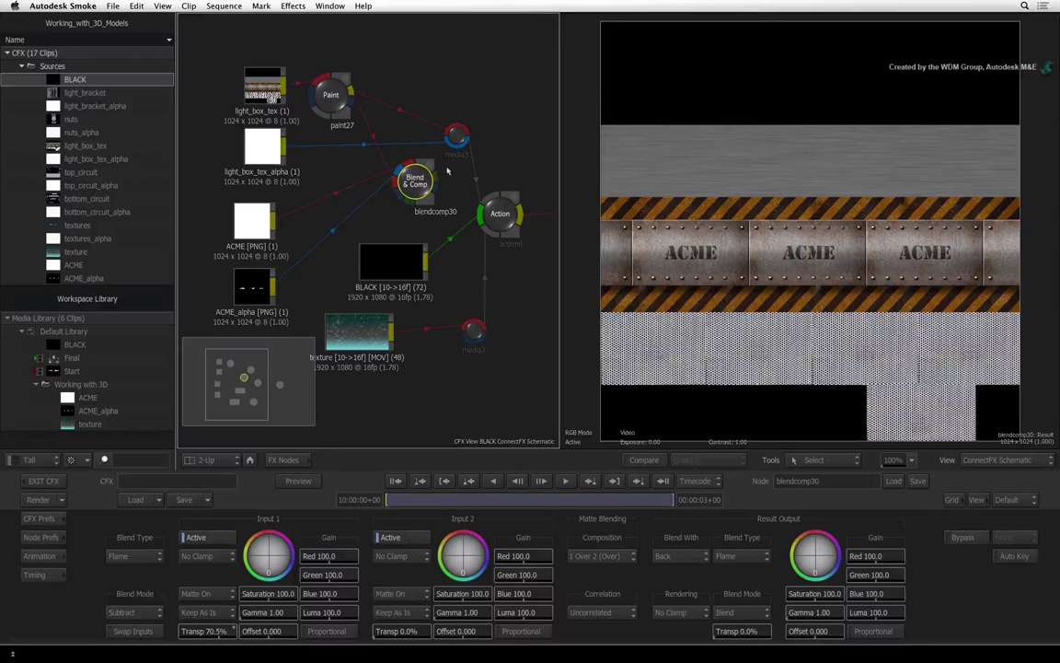
Step: Move the Blend & Comp node above the Paint output link and insert a MUX node between Paint and media3
mouse_move(414, 175)
mouse_down()
mouse_move(375, 166)
mouse_move(368, 62)
mouse_move(413, 67)
mouse_up()
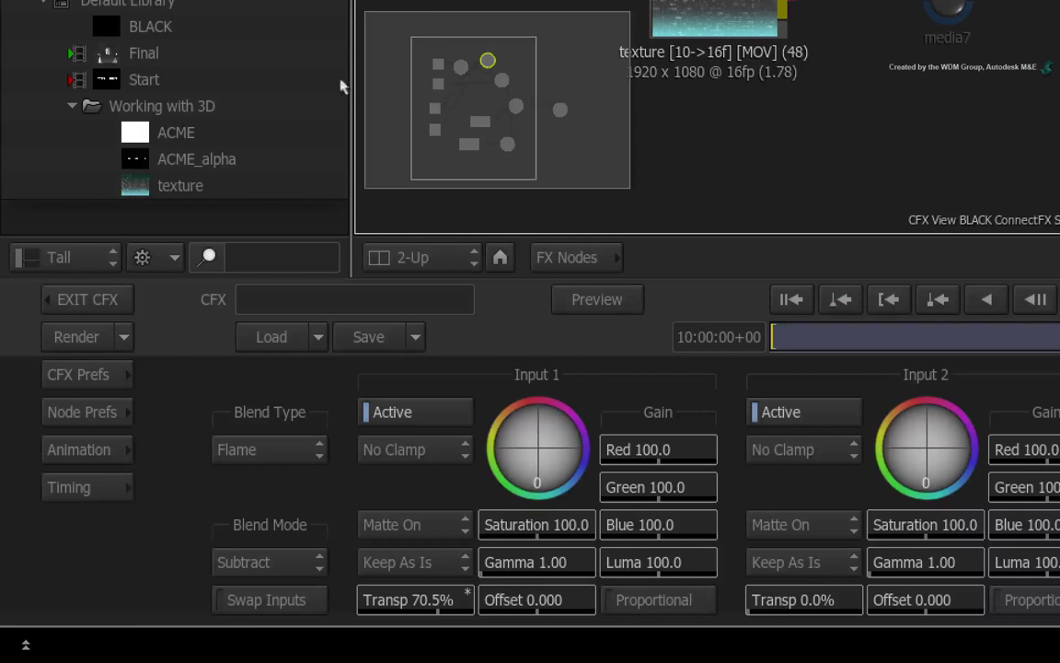
click(563, 256)
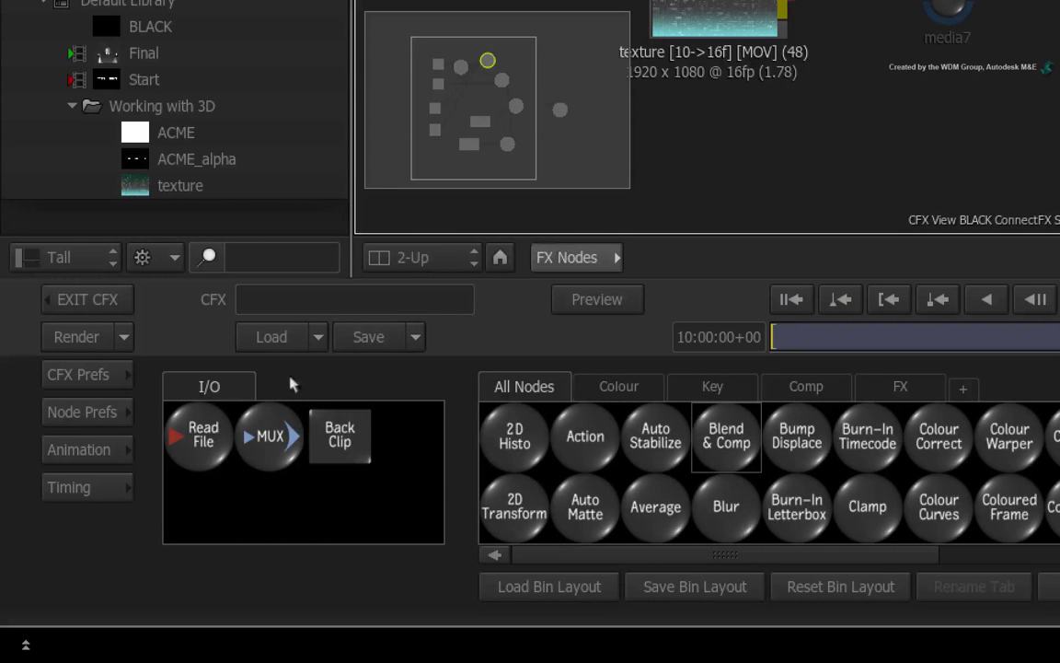
drag(271, 428, 684, 163)
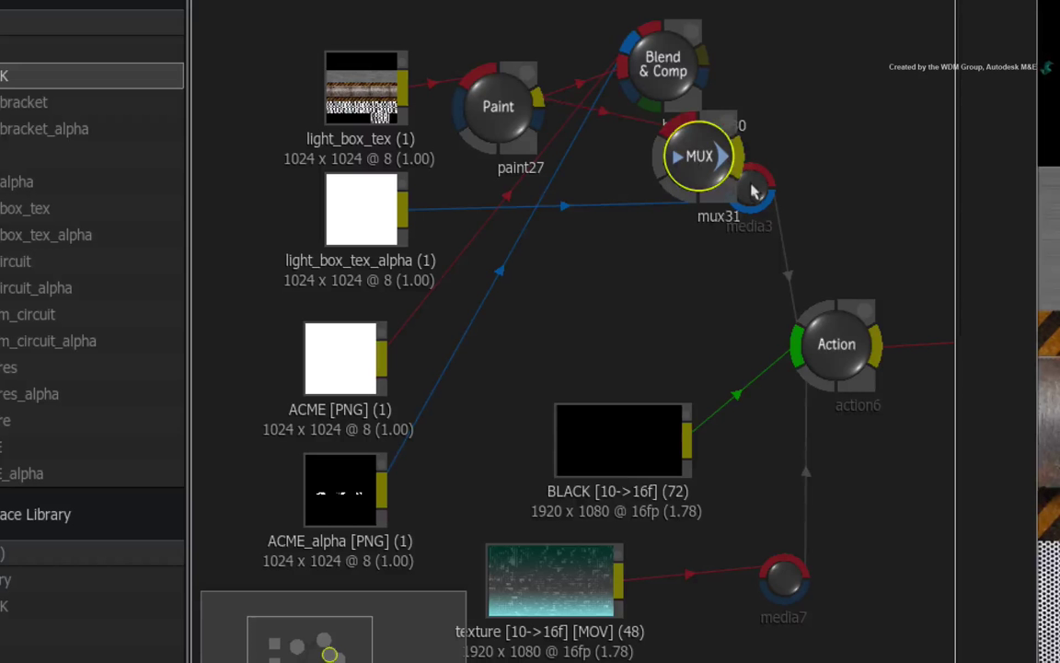
Step: Connect the Blend & Comp output to the MUX node, spacing out media3, MUX and Blend & Comp in the schematic
drag(751, 187, 860, 198)
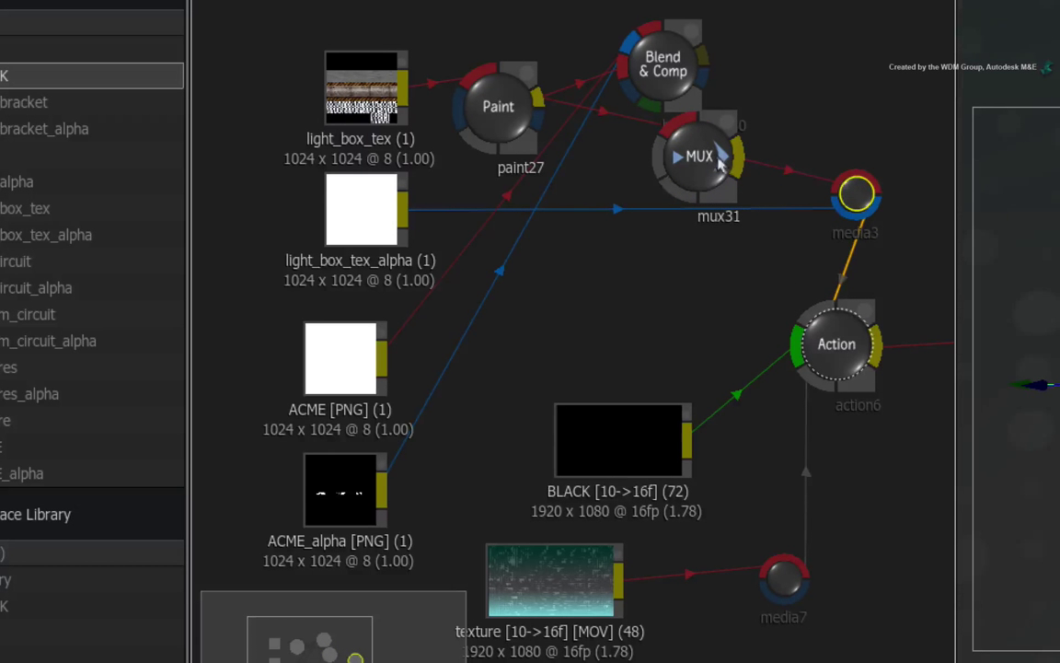
drag(710, 141, 759, 143)
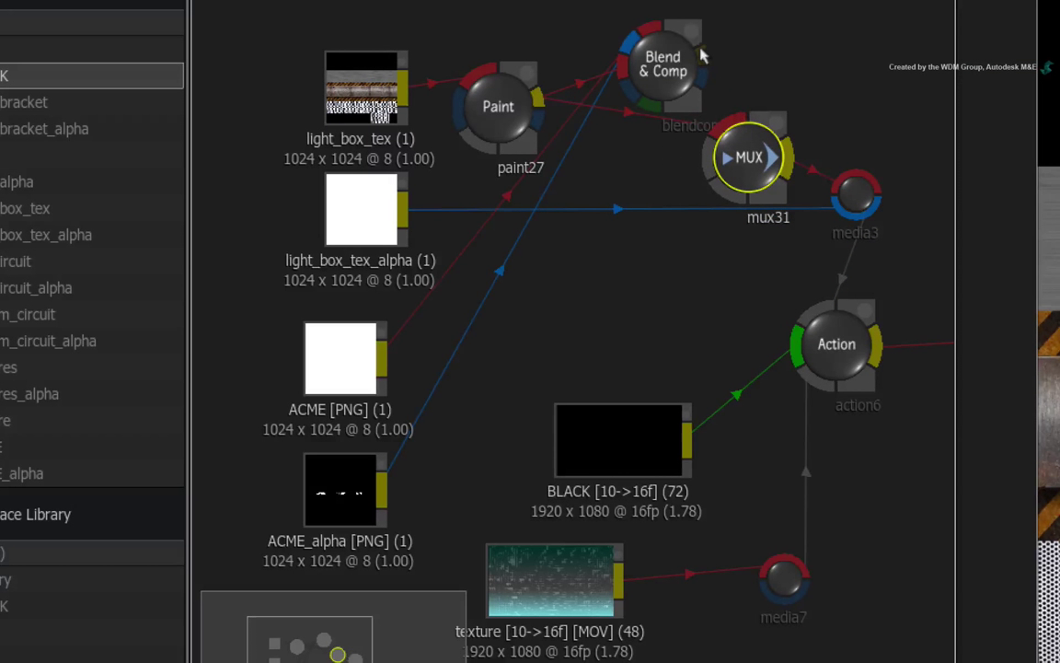
mouse_move(707, 55)
mouse_down()
mouse_move(730, 124)
mouse_move(757, 101)
mouse_up()
drag(664, 57, 642, 116)
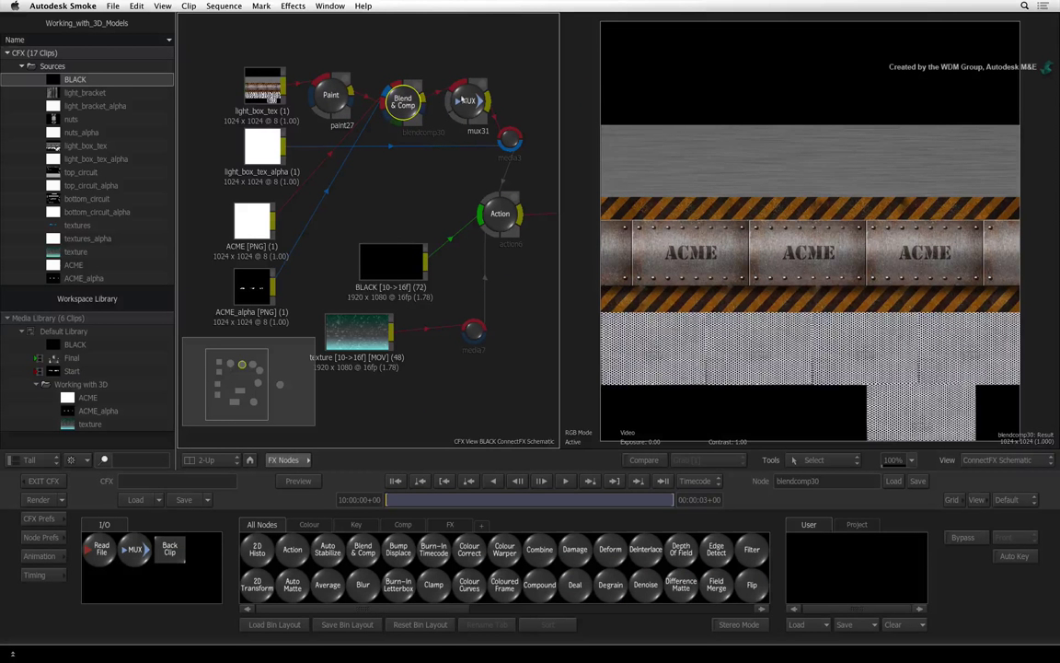
Step: Freeze the current frame in the MUX node and scrub the timeline to check the texture holds
click(465, 101)
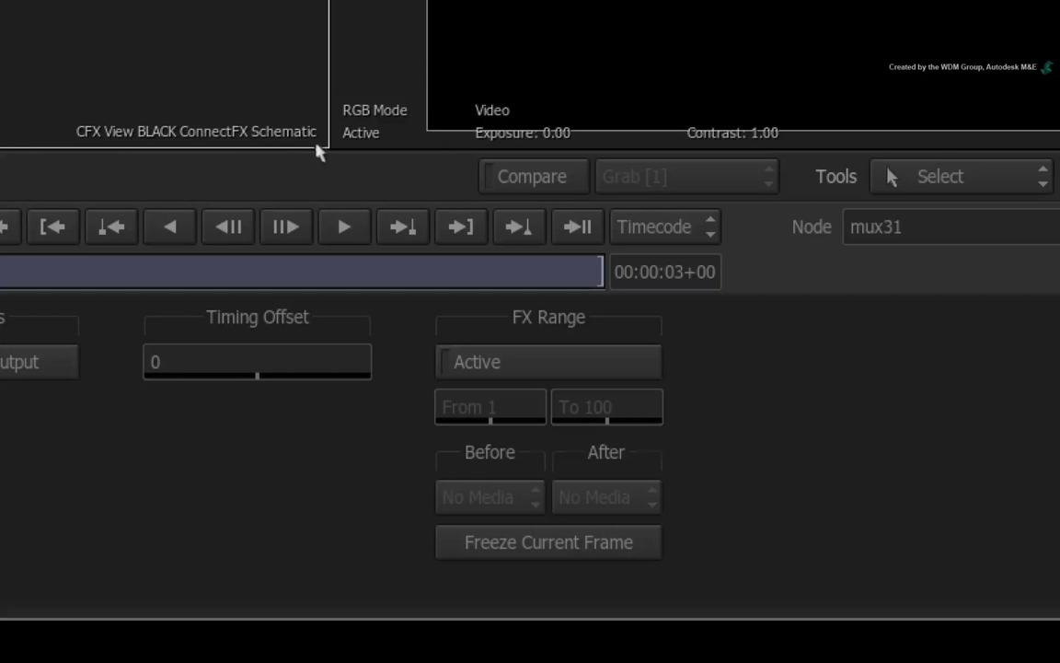
click(497, 538)
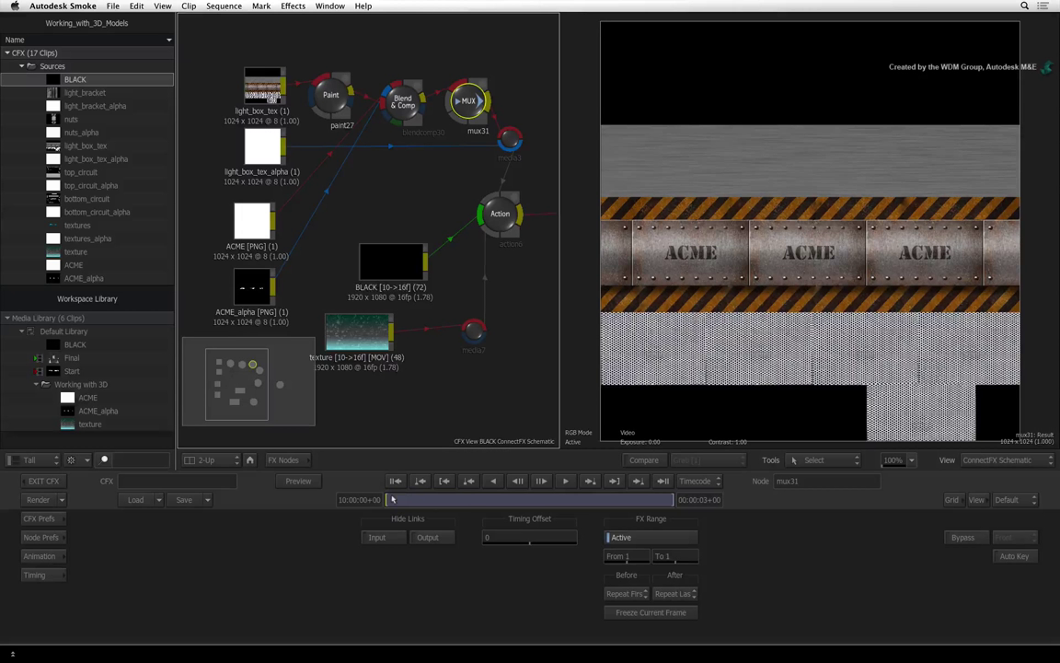
drag(393, 500, 567, 492)
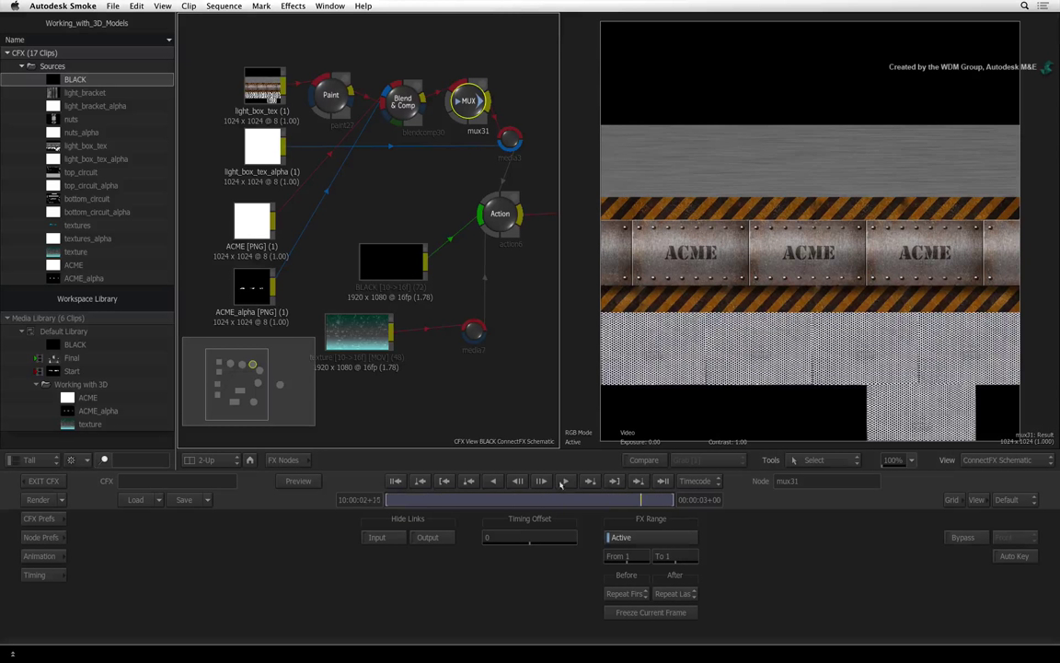
click(520, 483)
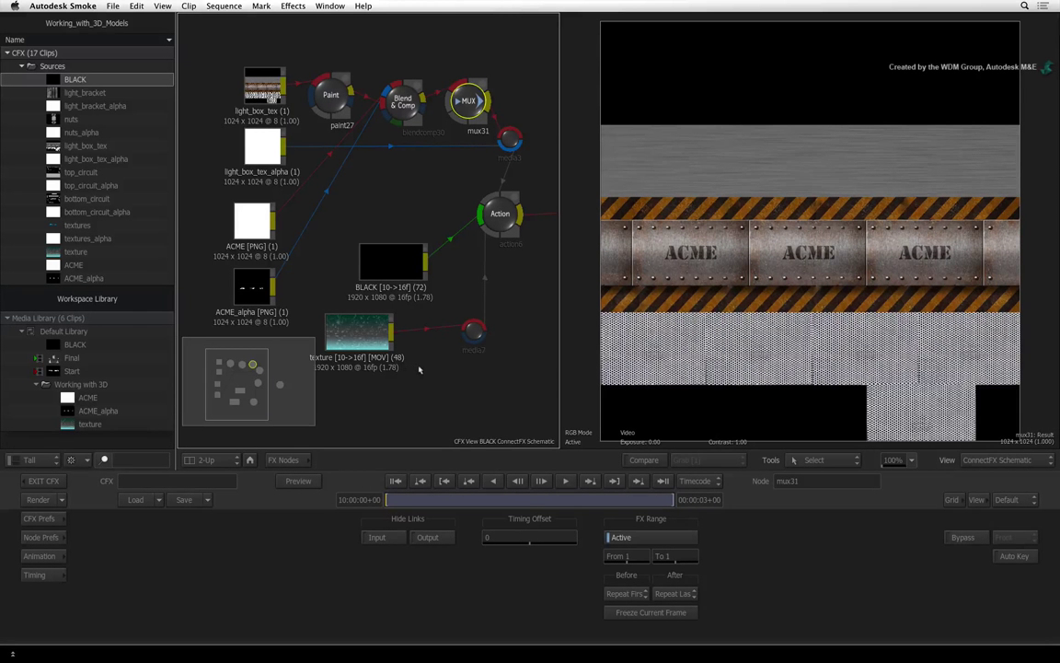
Step: In the Action schematic, set the X position of axis3 above the diffuse3 map to -265
double_click(492, 221)
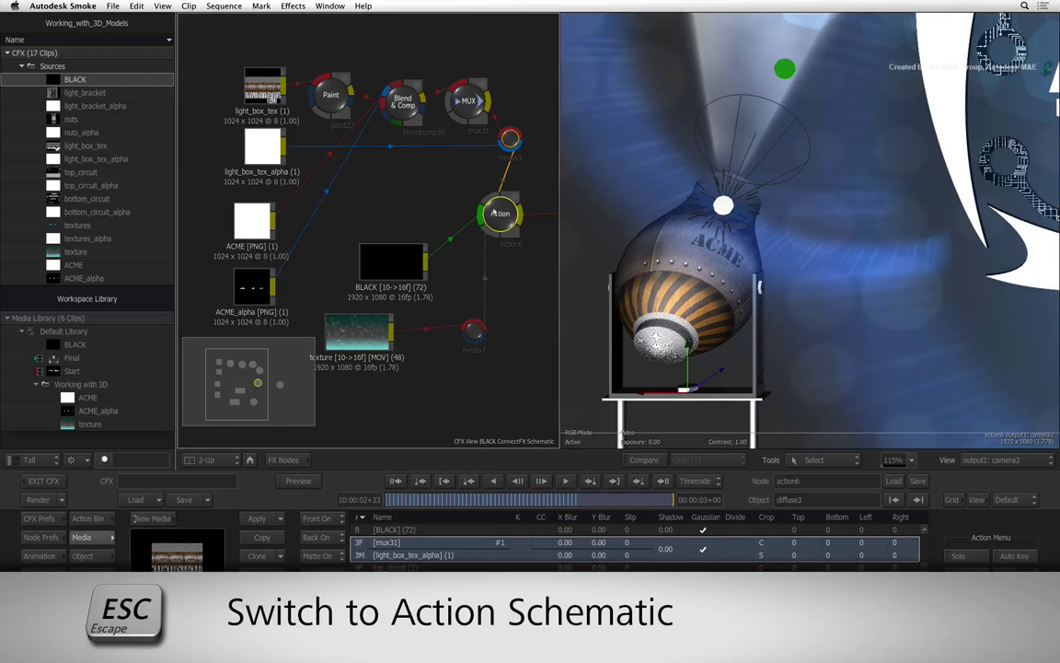
key(Escape)
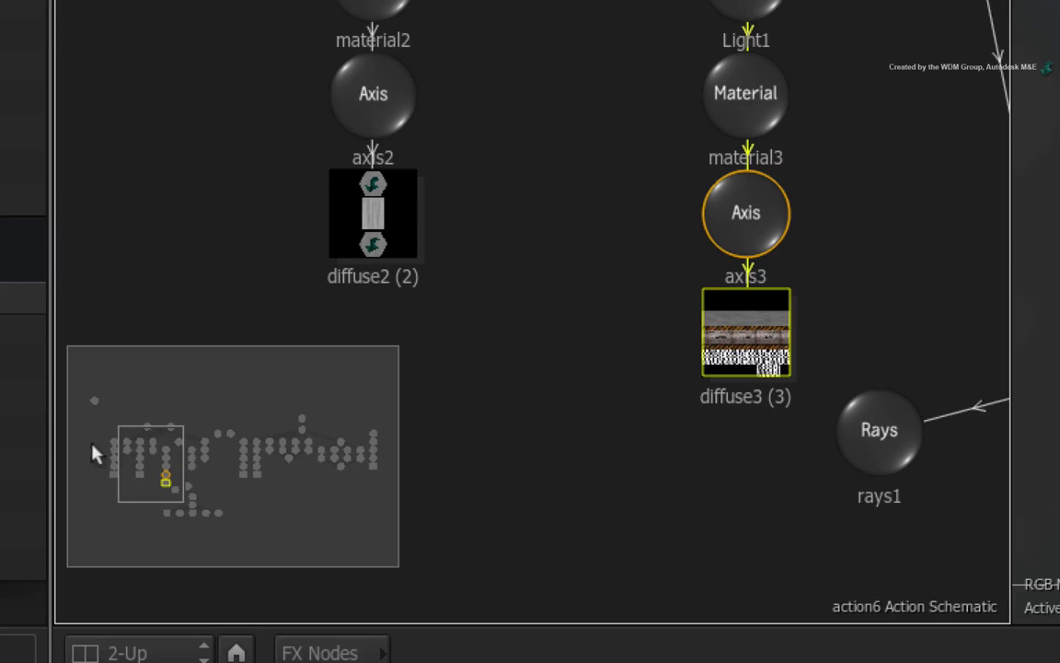
drag(138, 464, 150, 466)
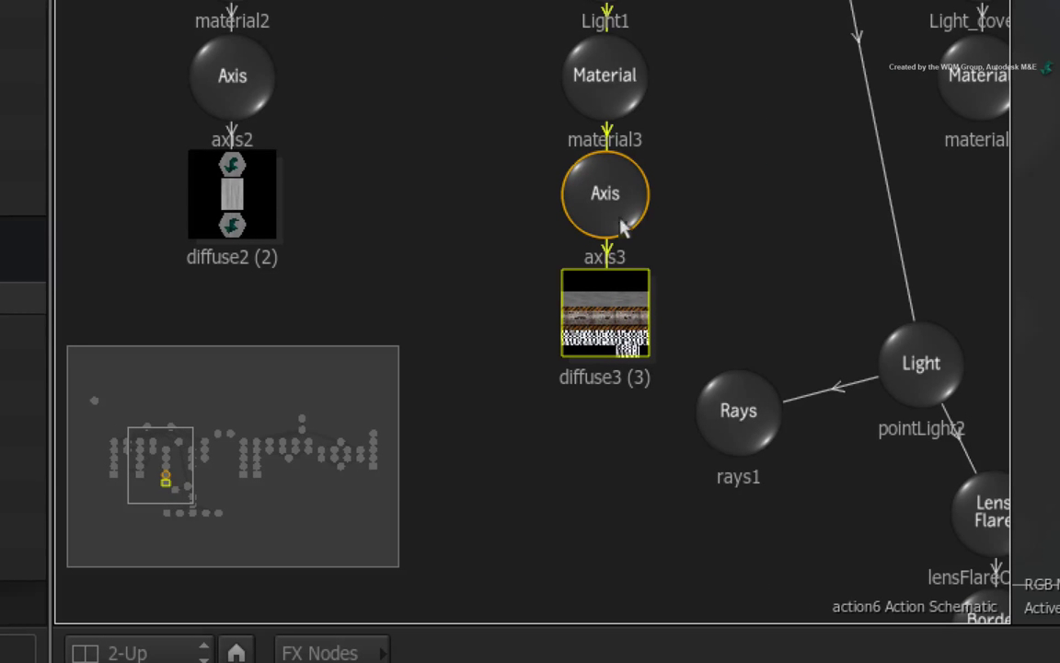
click(599, 191)
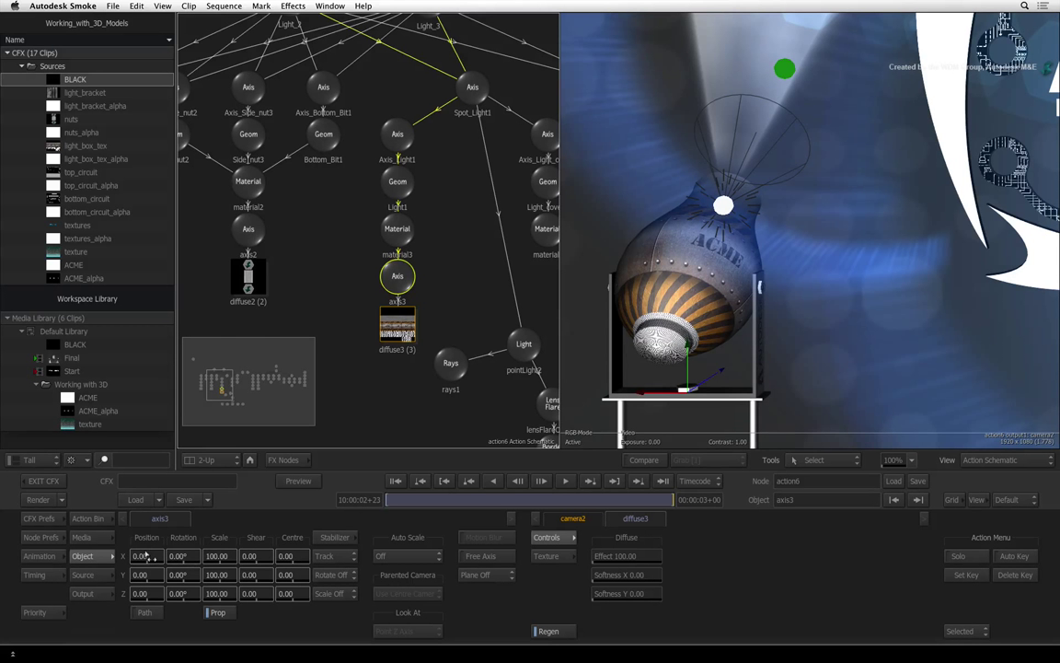
click(145, 556)
key(Return)
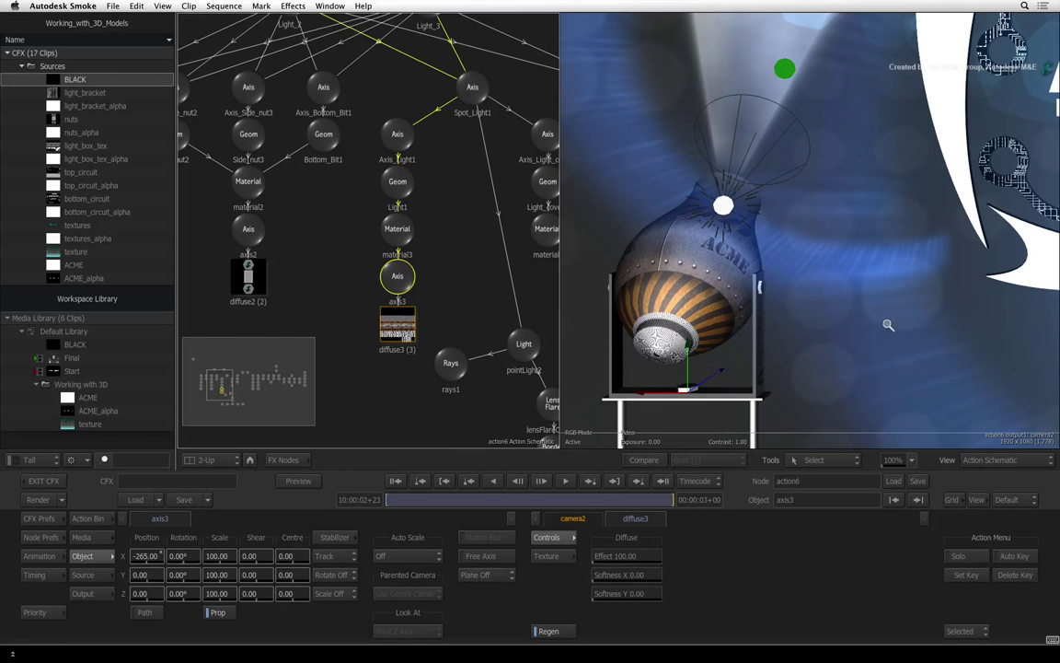
Step: Examine the repositioned ACME logo on the spotlight and fit the whole camera2 output in the viewer
drag(971, 298, 483, 300)
drag(861, 310, 611, 295)
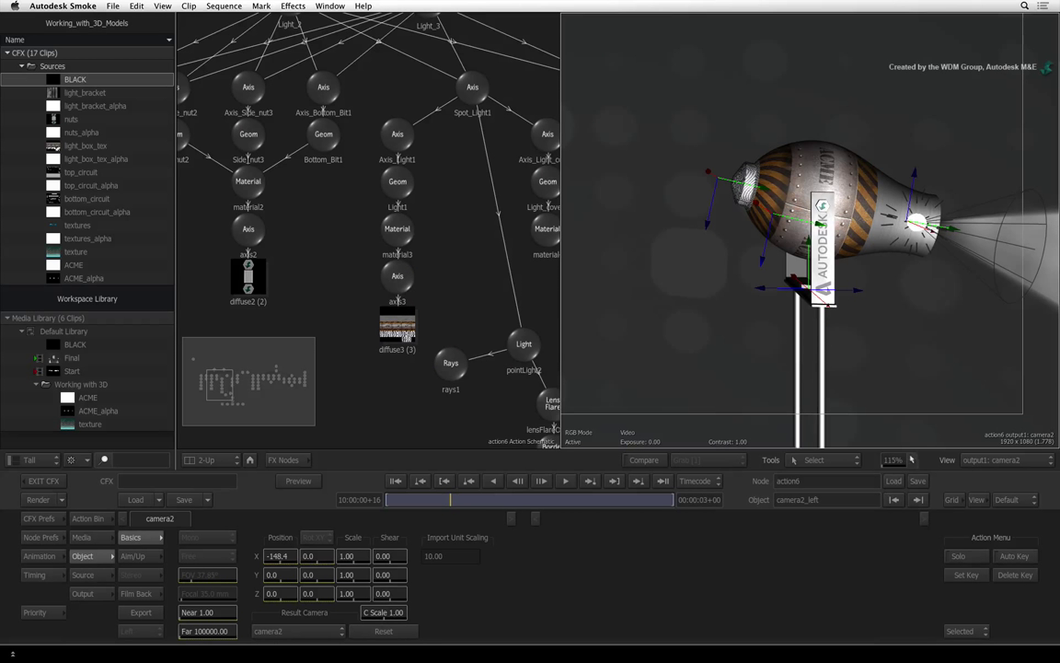
click(907, 458)
click(912, 455)
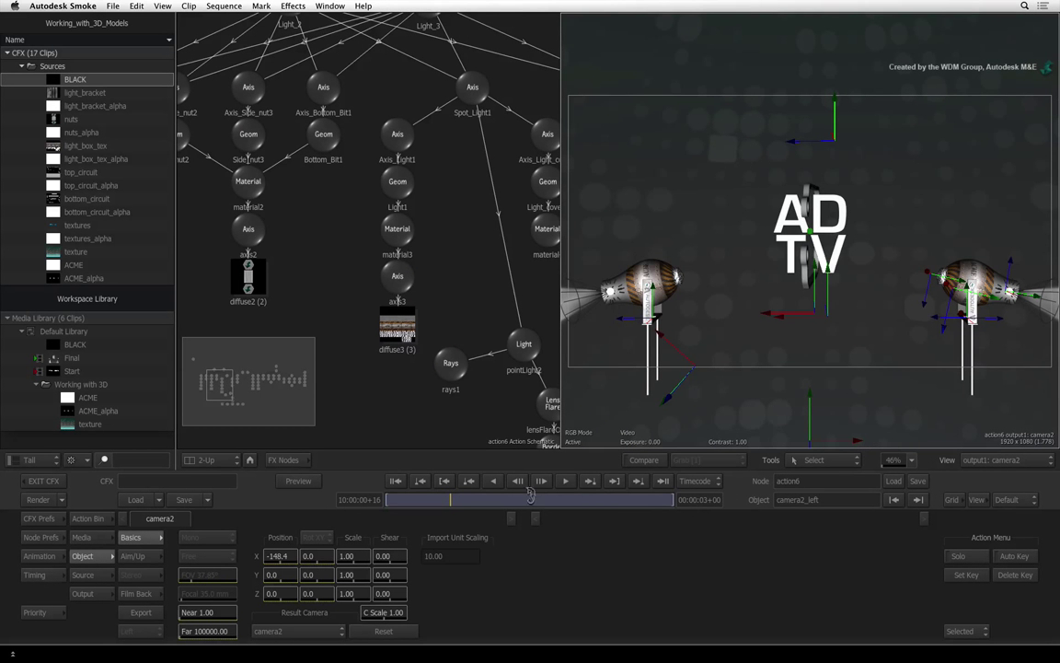